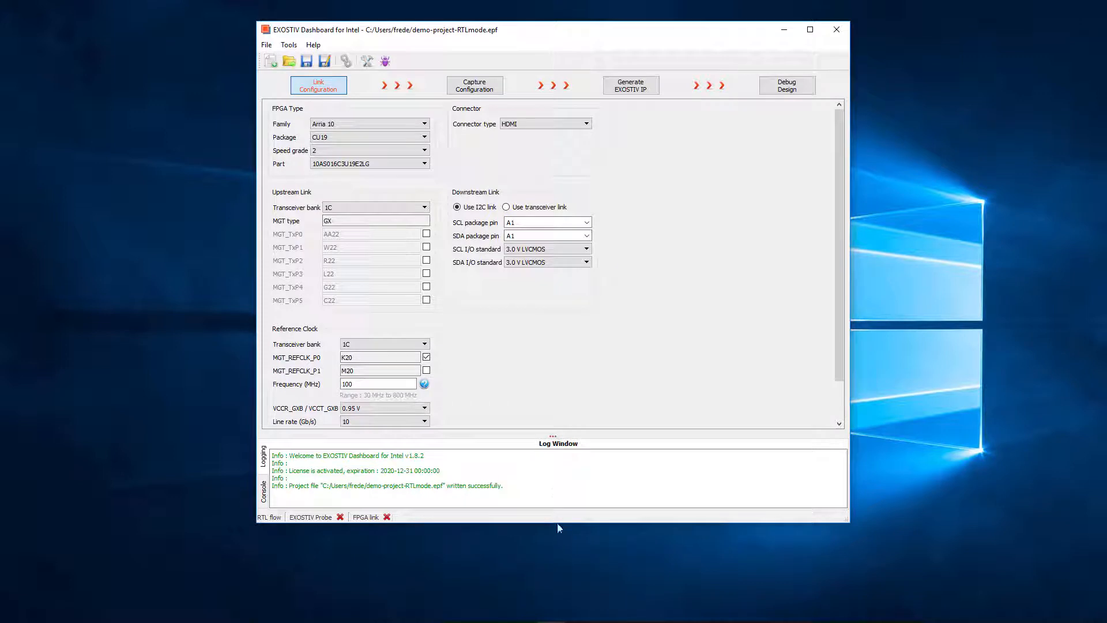
Step: Set the FPGA package to HF34, keep speed grade 2, and select part 10AX048H3F34E2SG
drag(556, 522, 554, 569)
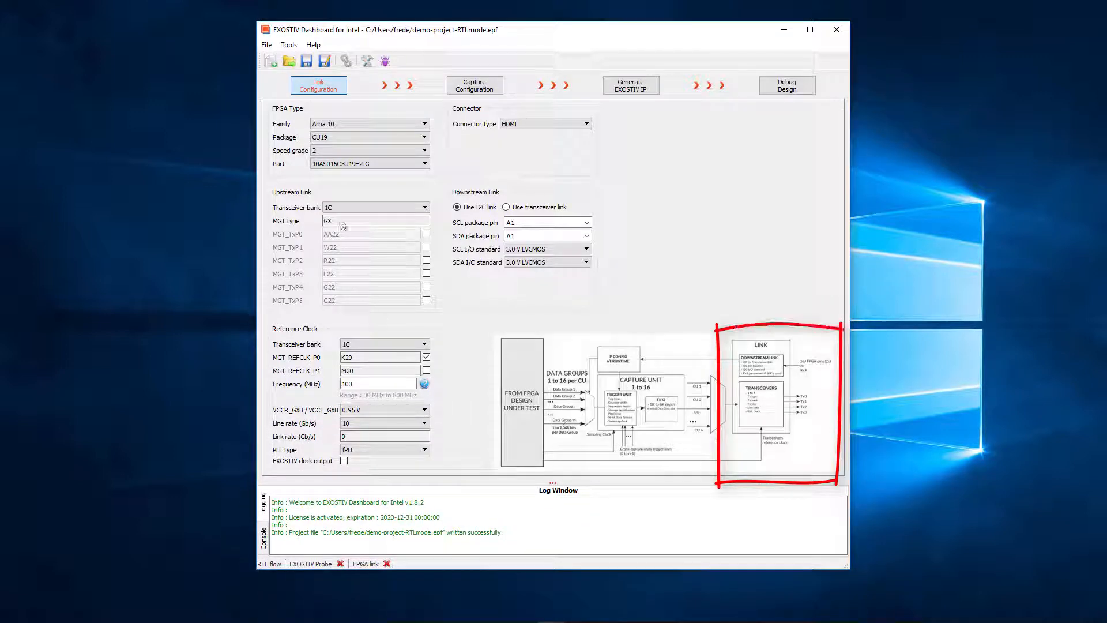
click(337, 138)
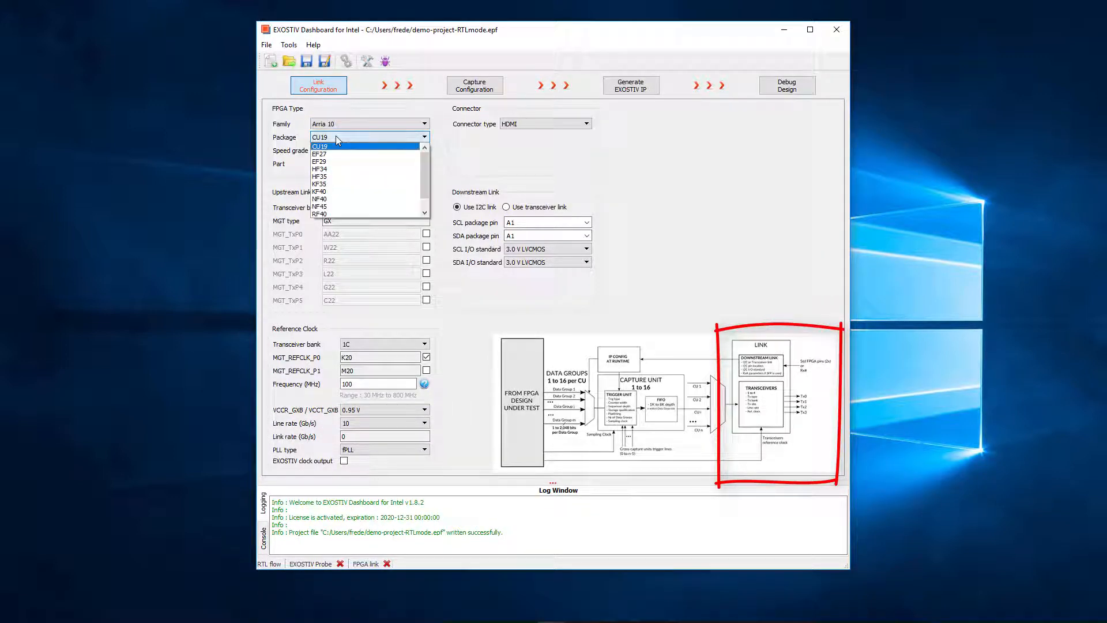
click(346, 169)
click(359, 150)
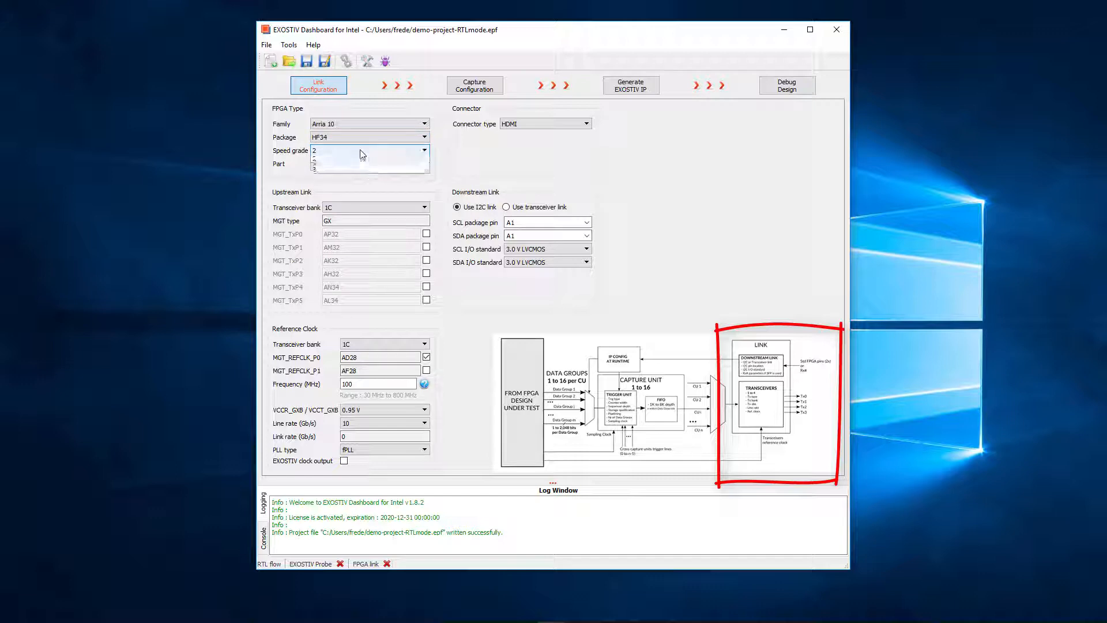
click(346, 164)
click(421, 164)
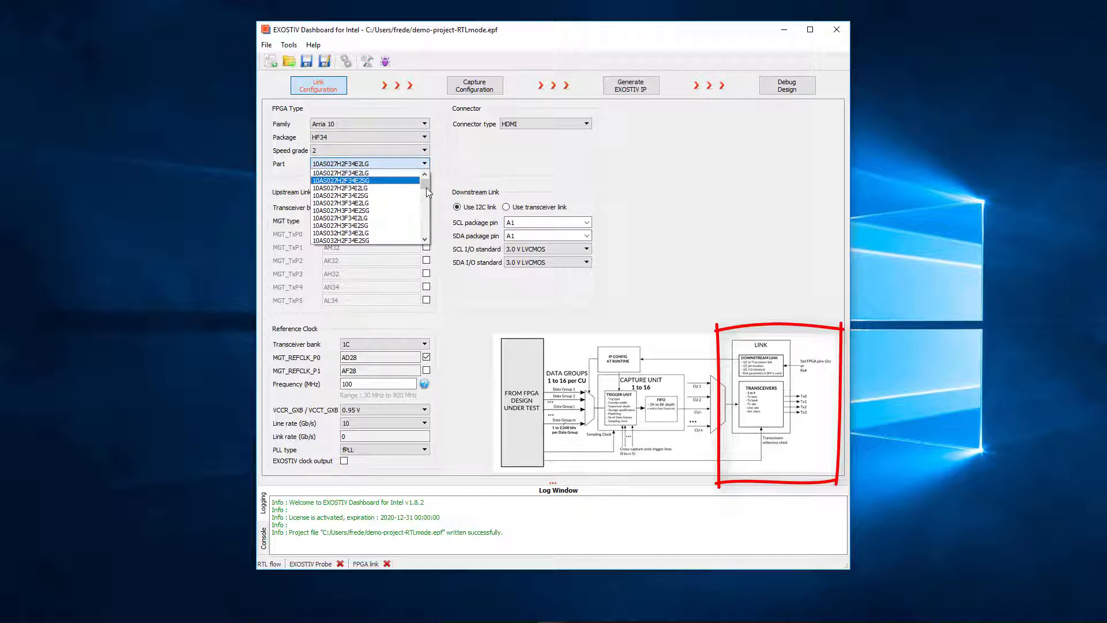
drag(424, 185, 425, 217)
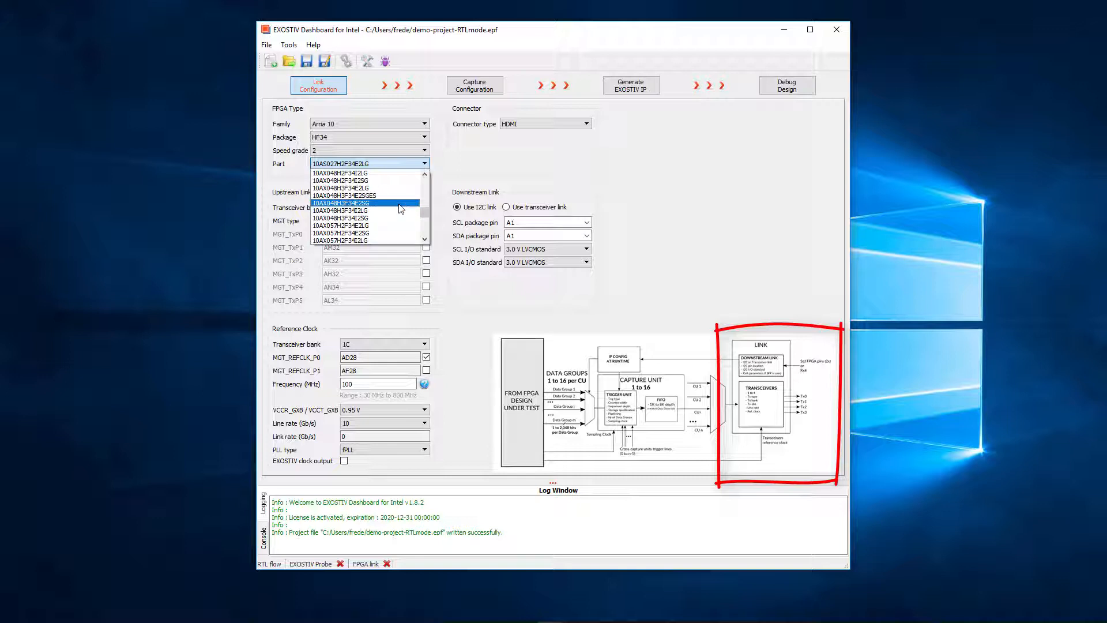
click(399, 205)
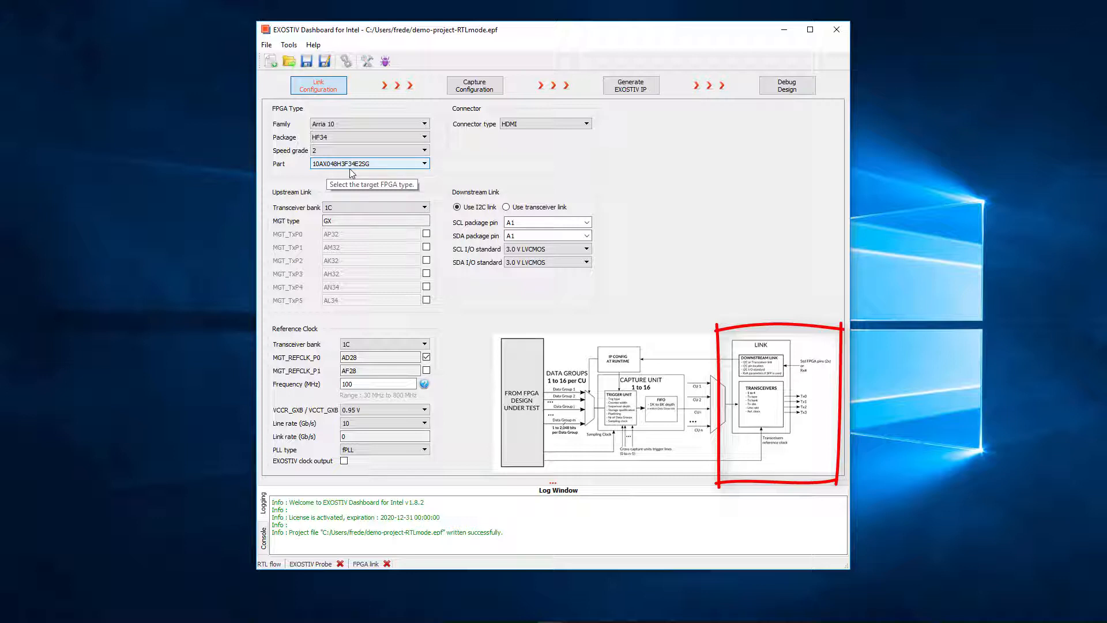
Step: Set the upstream link's transceiver bank to 1F and enable channels MGT_TxP1 through MGT_TxP4
click(359, 207)
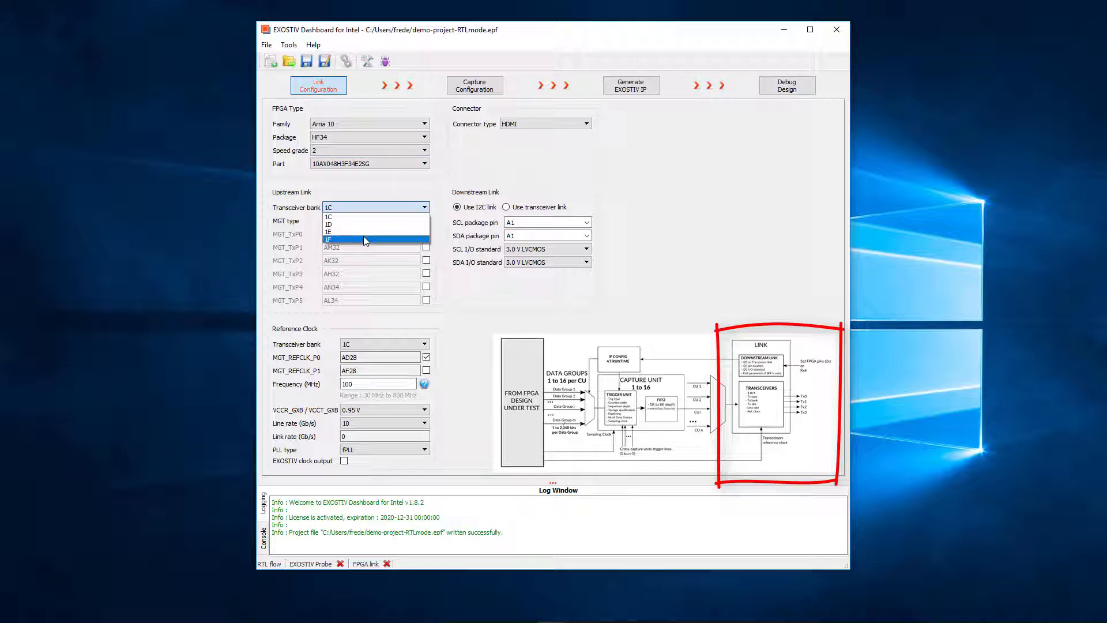
click(363, 238)
click(426, 246)
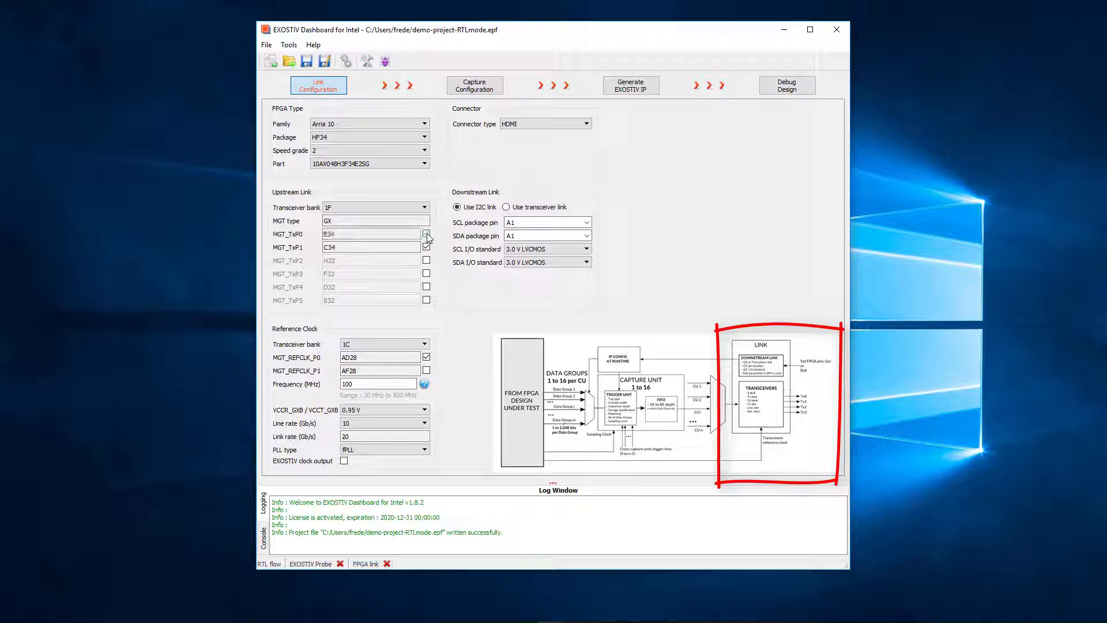
click(426, 260)
click(426, 273)
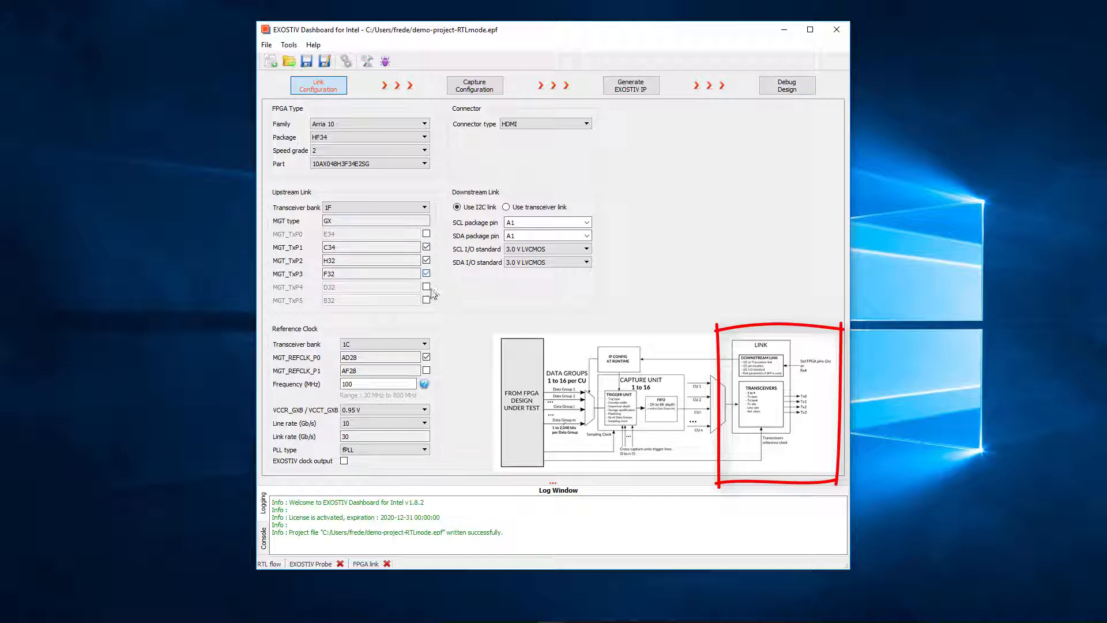
click(426, 286)
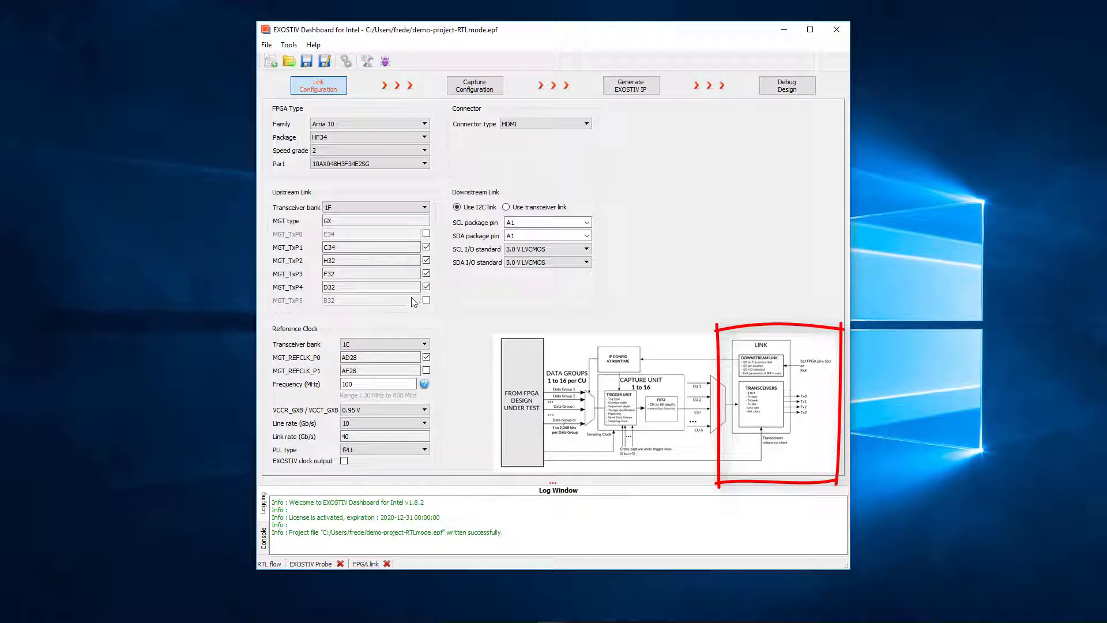
Step: Set the reference clock to transceiver bank 1F with MGT_REFCLK_P0 enabled and a frequency of 156.25 MHz
click(369, 345)
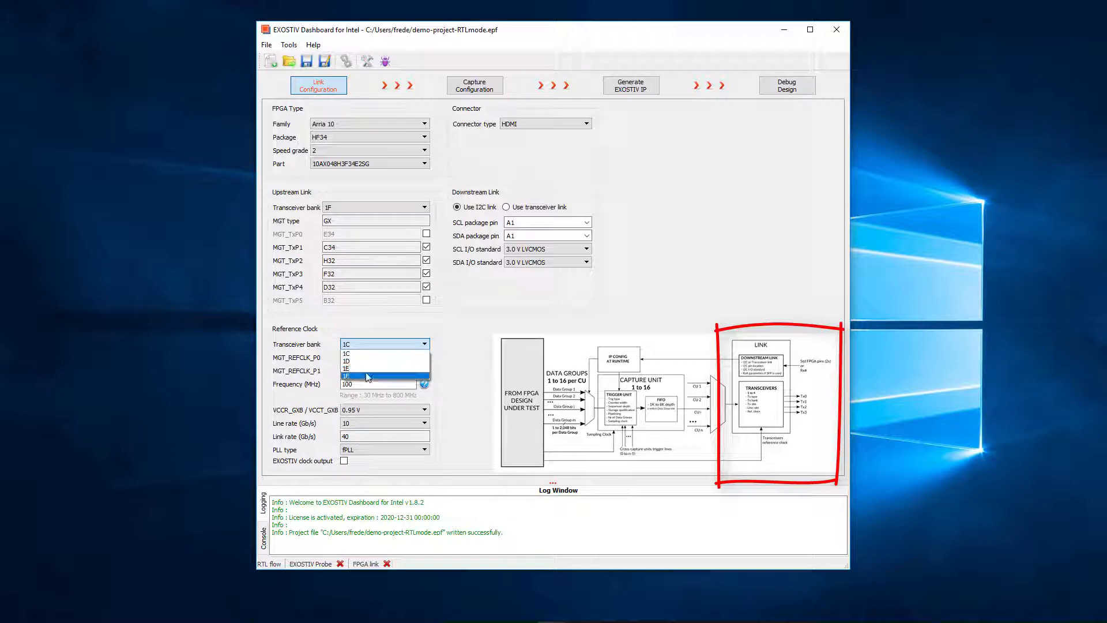
click(367, 376)
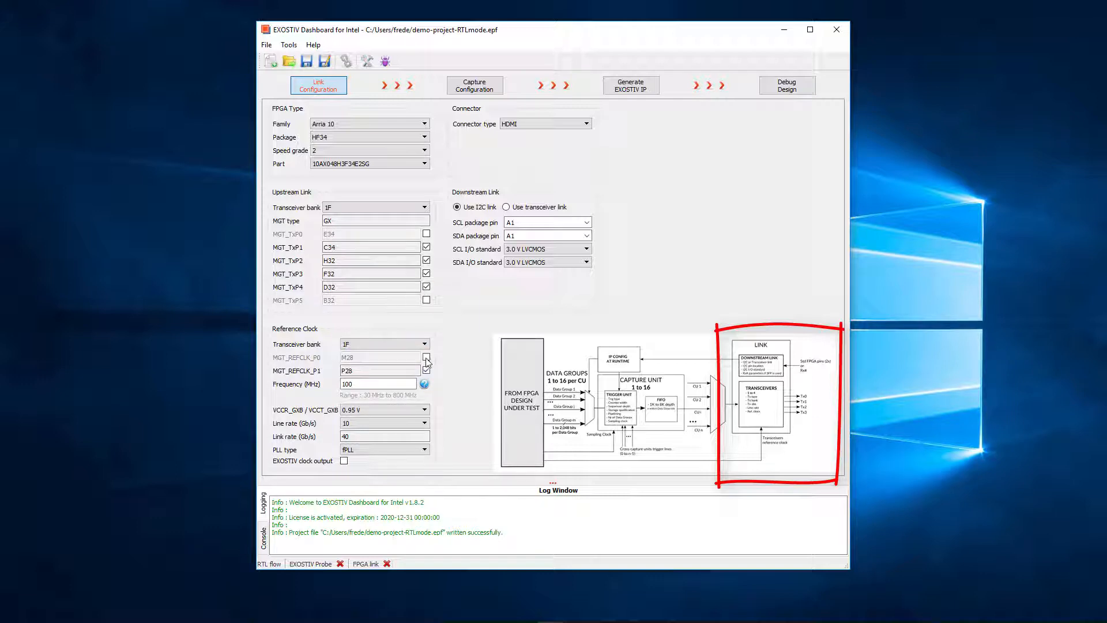
click(426, 358)
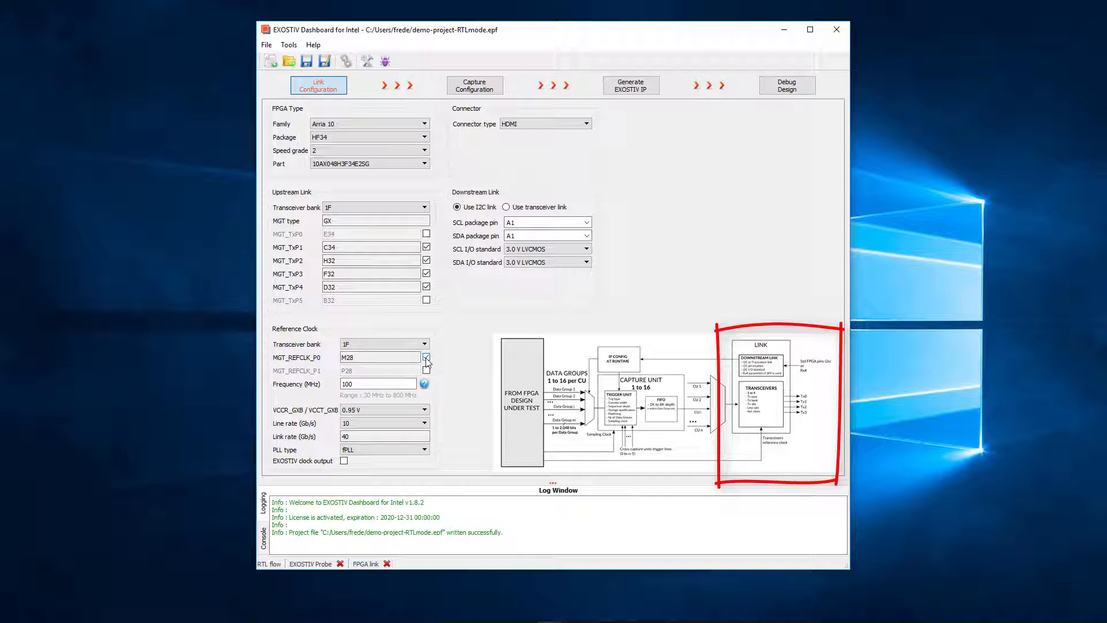
click(377, 382)
text(156.25)
Step: Set VCCR_GXB / VCCT_GXB to 0.95 V and the line rate to 11.25 Gb/s, keeping fPLL as the PLL type
click(376, 411)
click(365, 434)
click(363, 412)
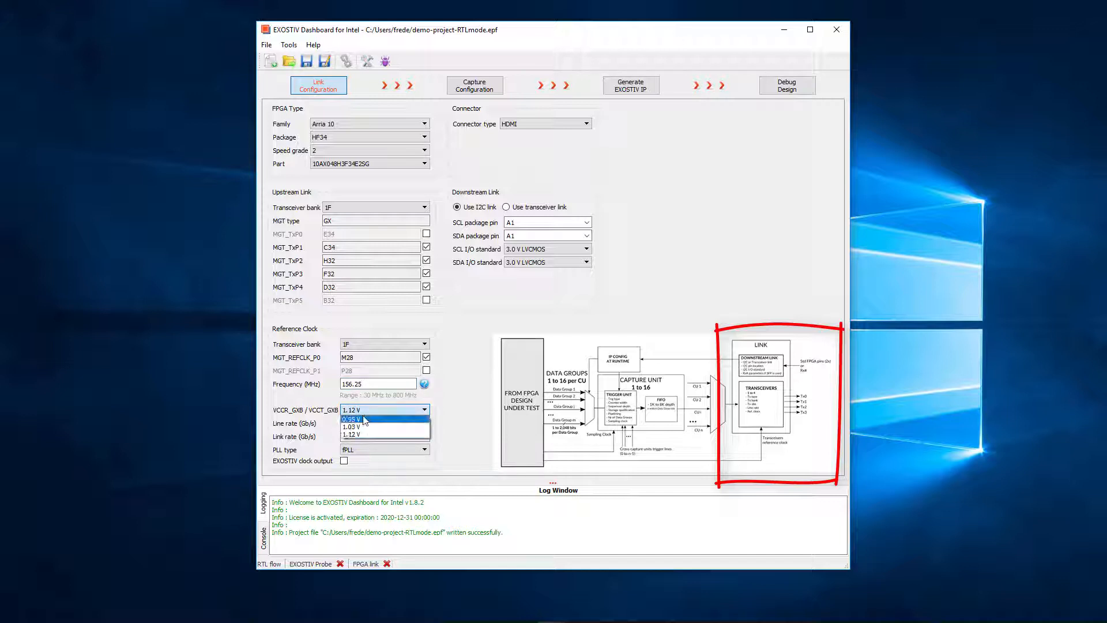
click(364, 419)
click(366, 424)
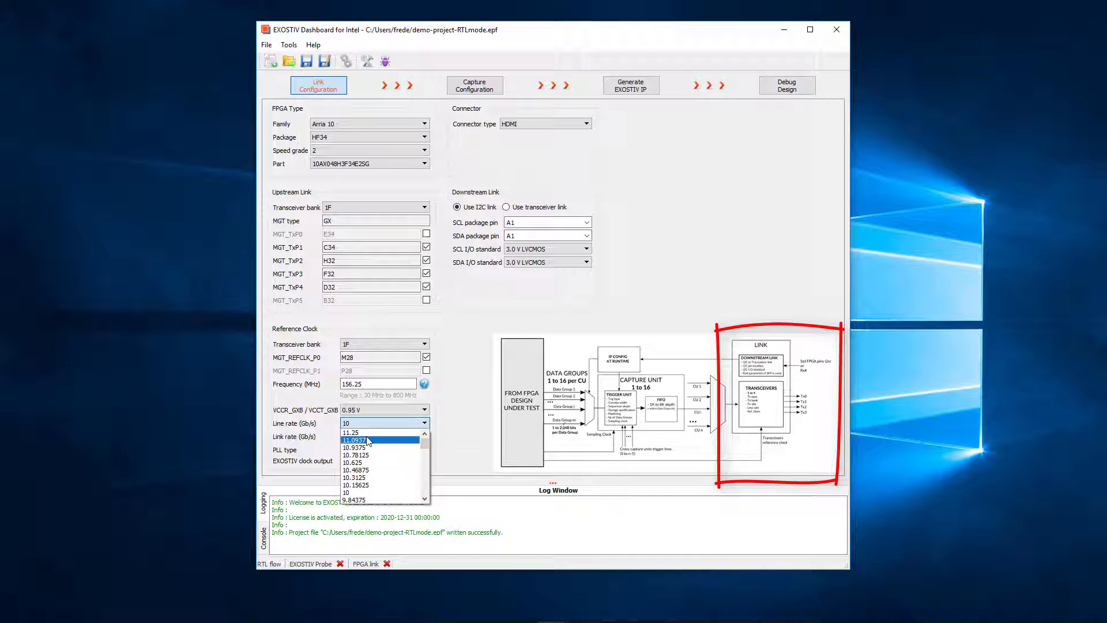
click(363, 432)
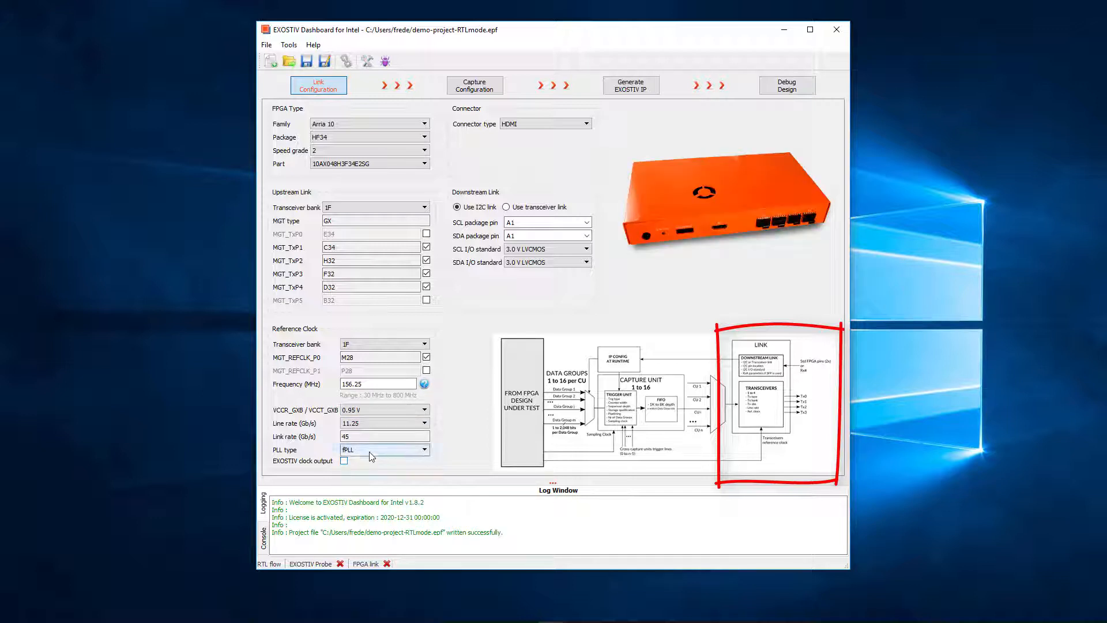
click(370, 452)
click(374, 457)
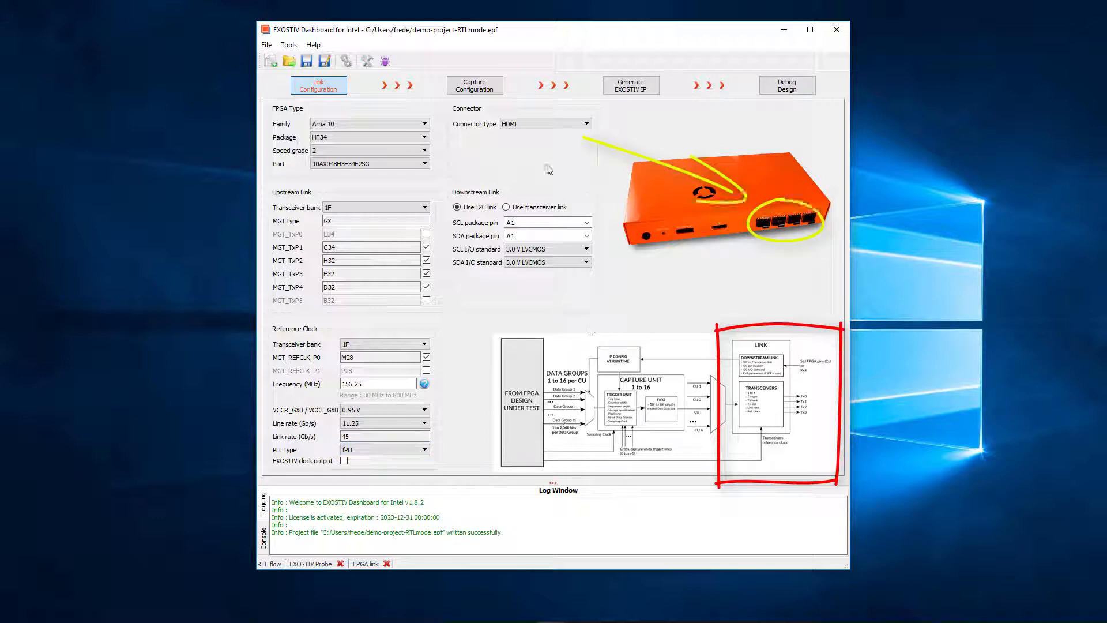
Step: Set the connector type to SFP with MGT_RxP2 enabled as the downstream transceiver link, and save the project
click(525, 124)
click(524, 141)
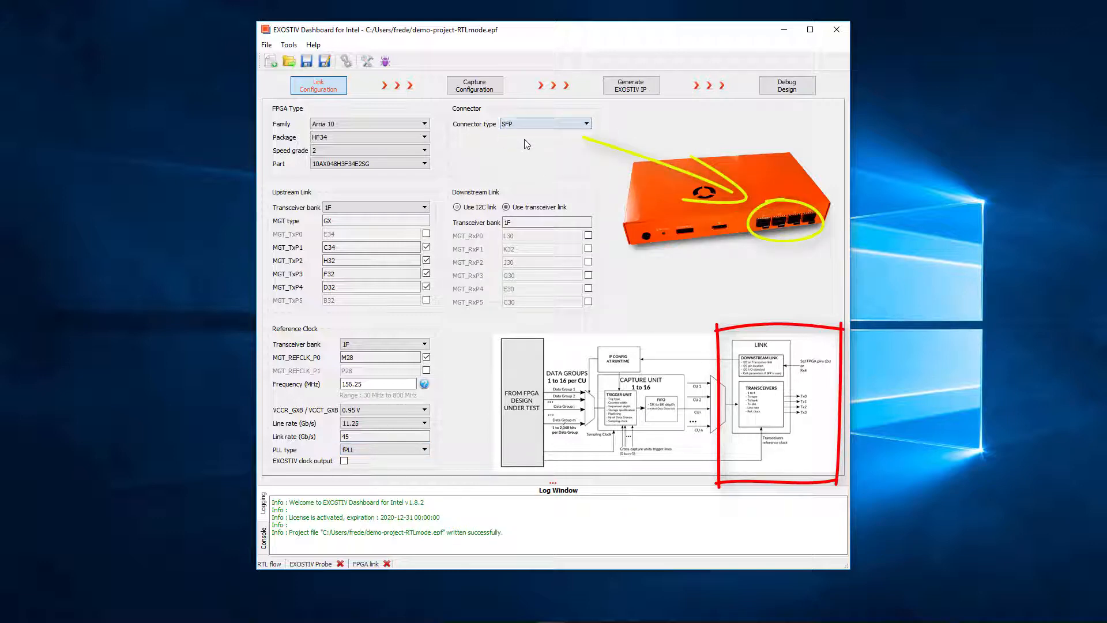
click(588, 262)
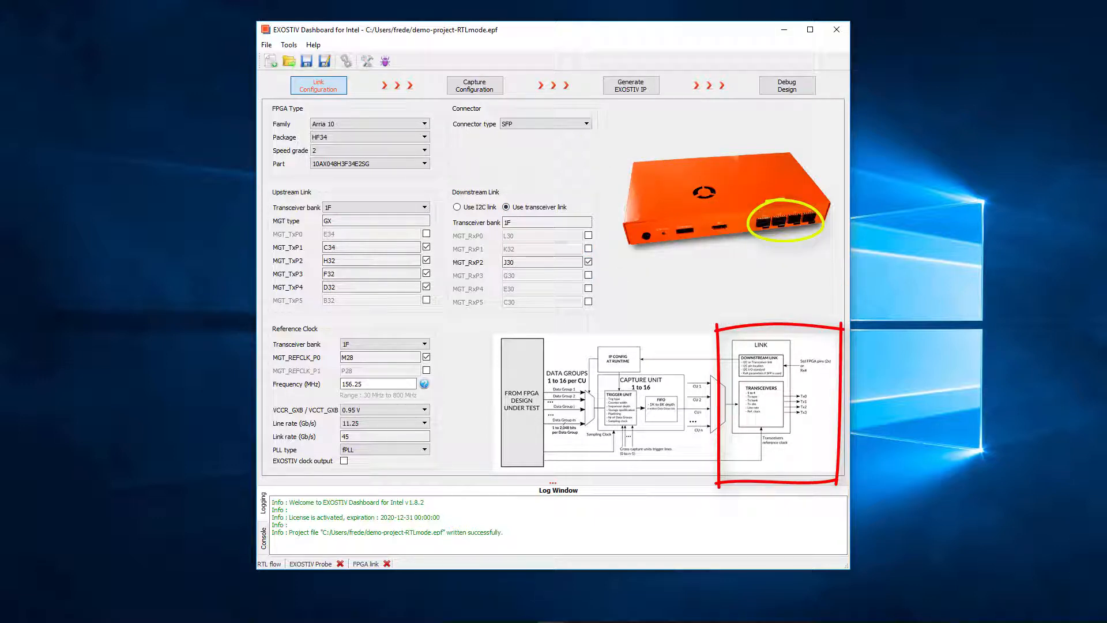
click(306, 61)
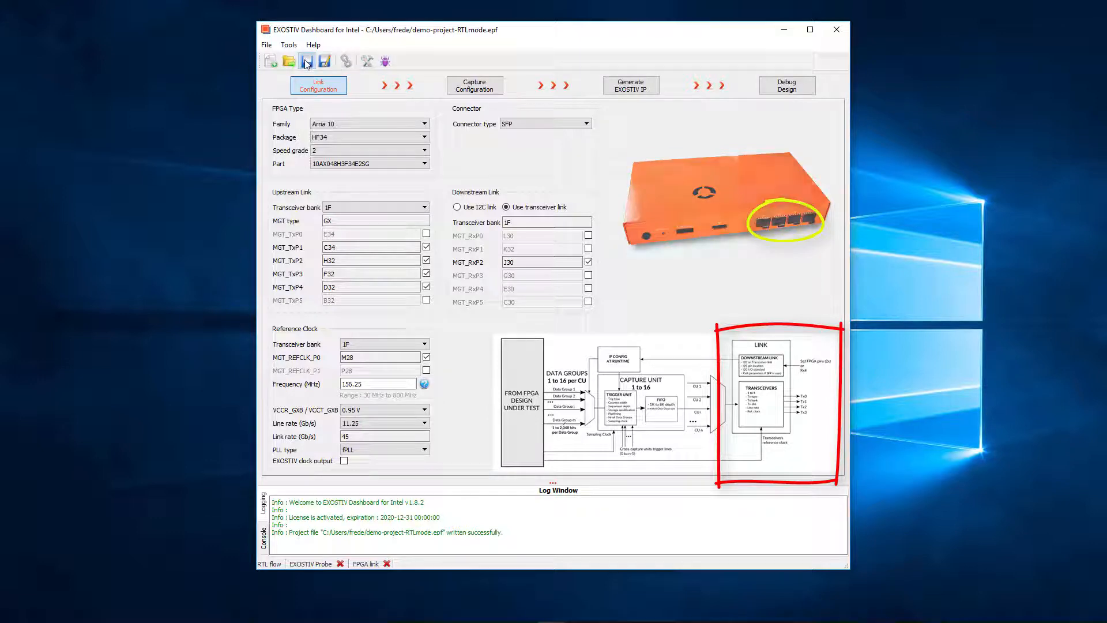
Step: Go to the capture configuration and rename the first capture unit as Pattern
click(474, 86)
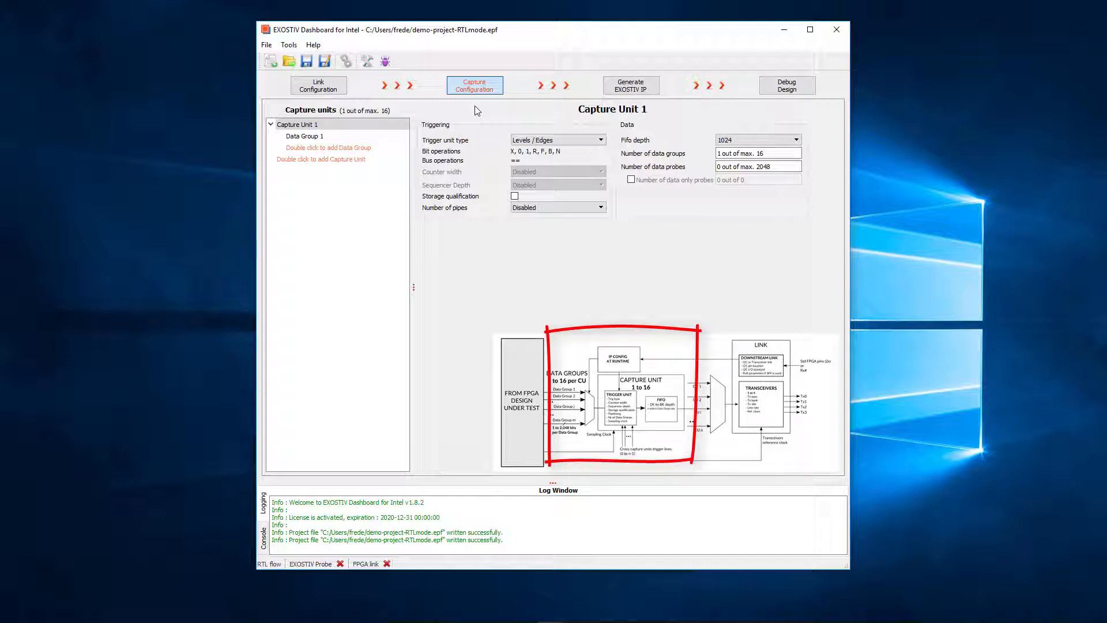
double_click(353, 125)
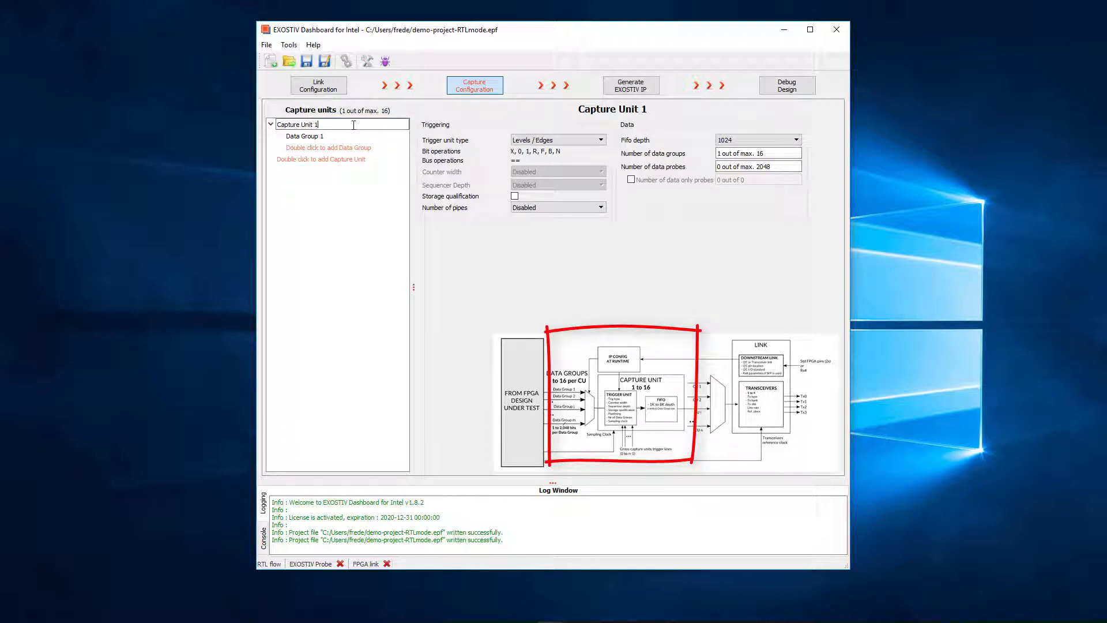
text(Pattern)
key(Return)
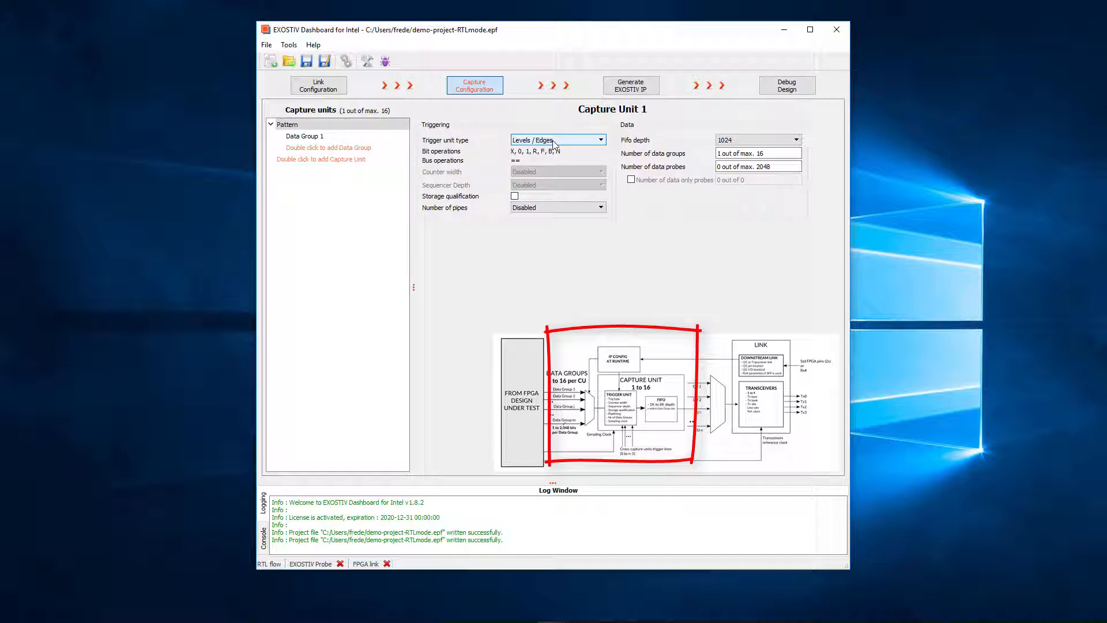
Step: Keep the Pattern unit's FIFO depth at 1024 and set its number of data probes to 16
click(514, 196)
click(727, 141)
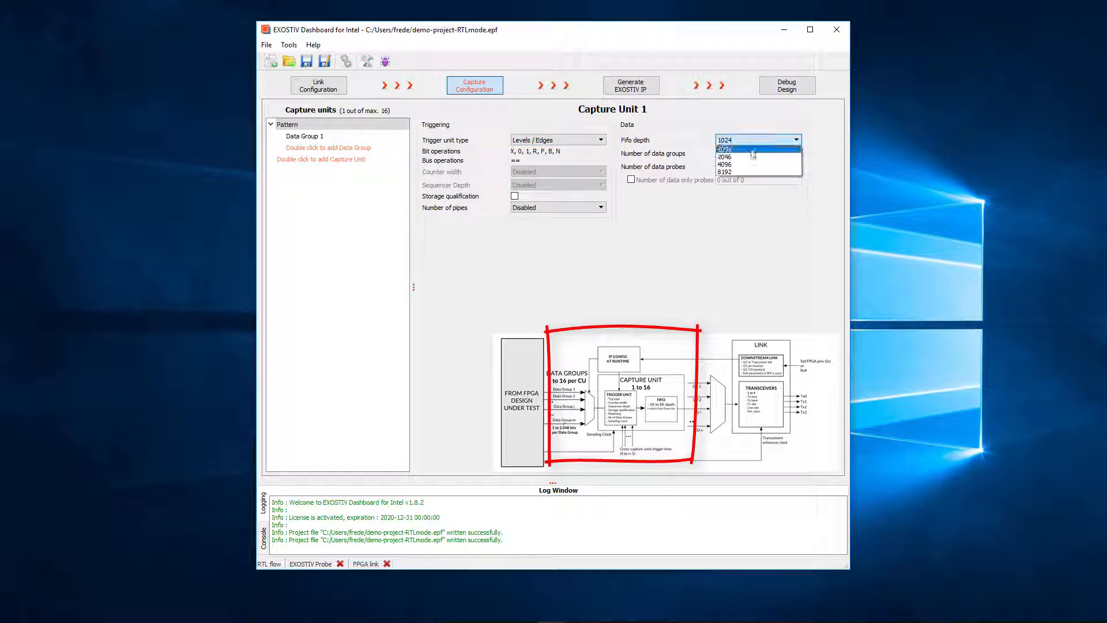
click(753, 153)
double_click(719, 167)
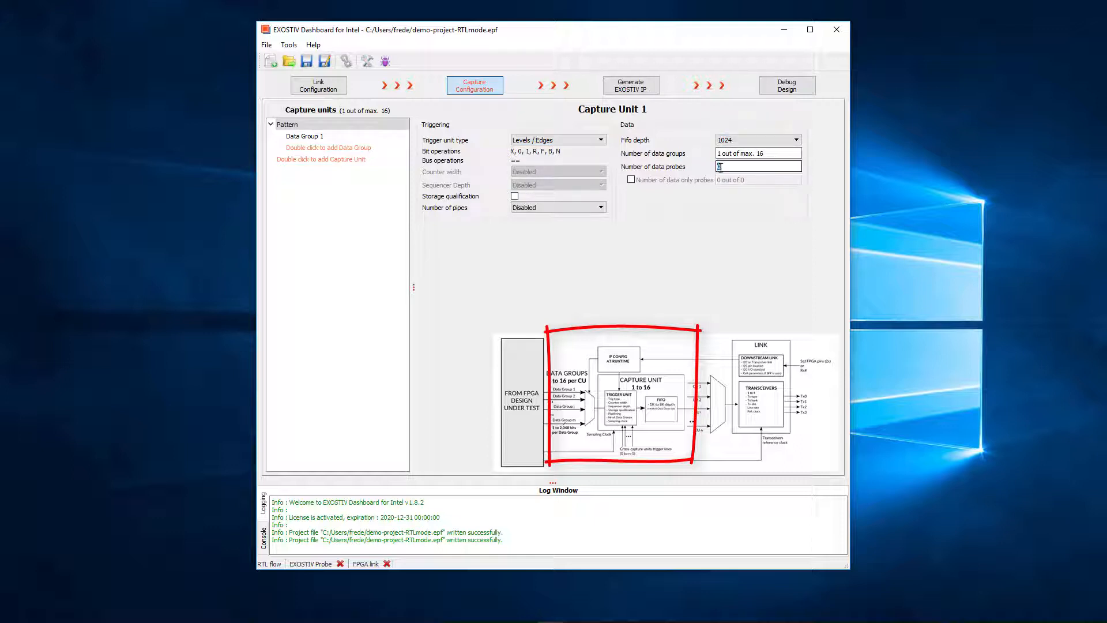
text(16)
key(Return)
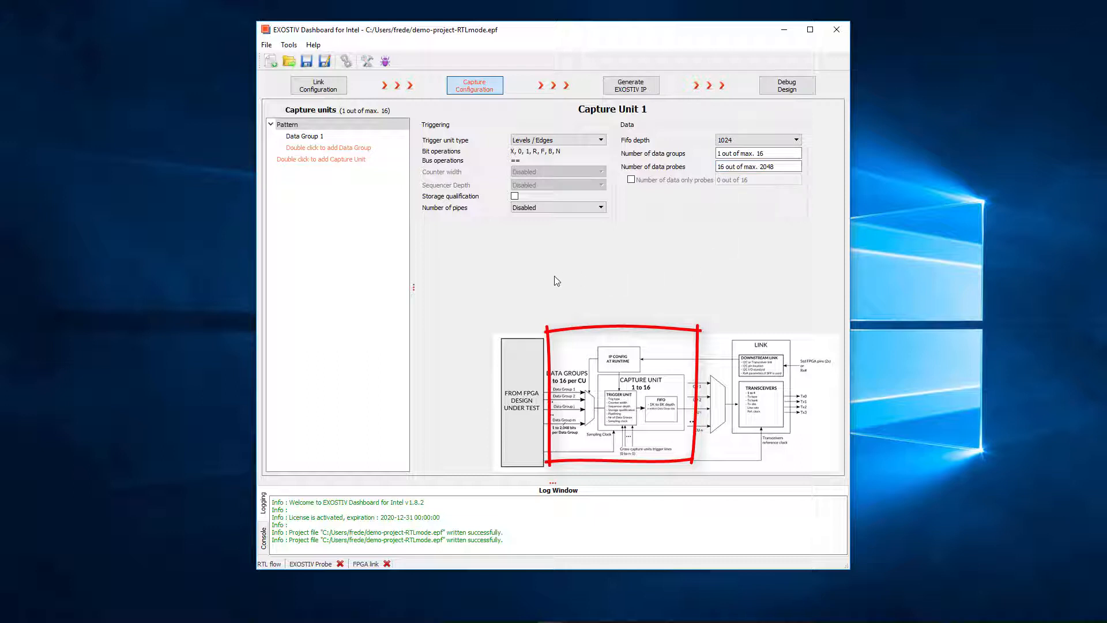
Step: Add data groups to the Pattern capture unit so that it has three in total
click(319, 141)
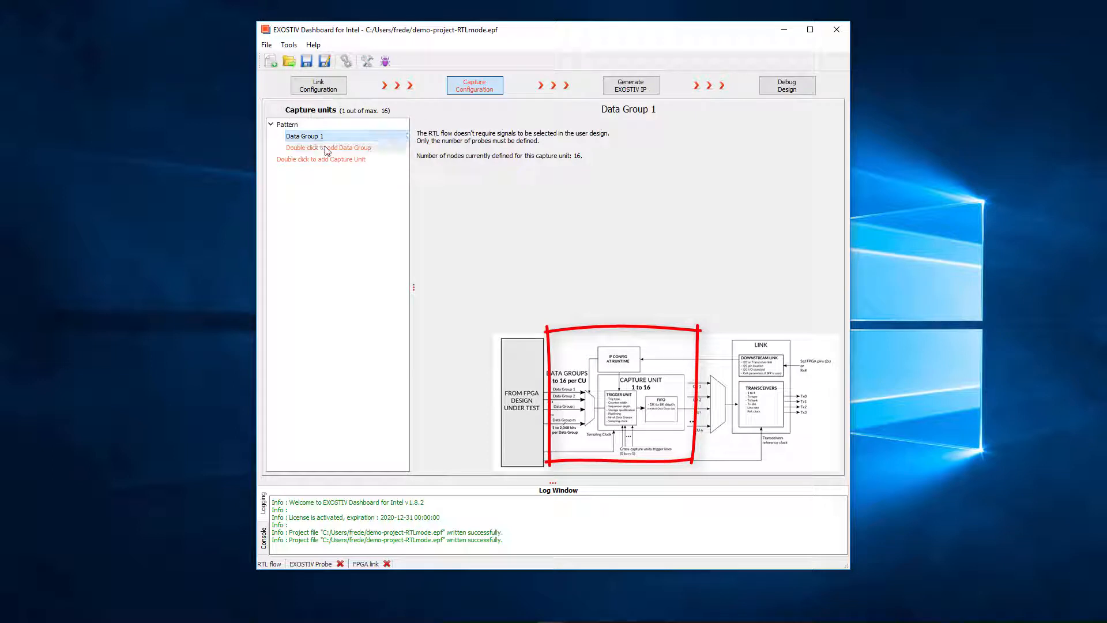
double_click(321, 147)
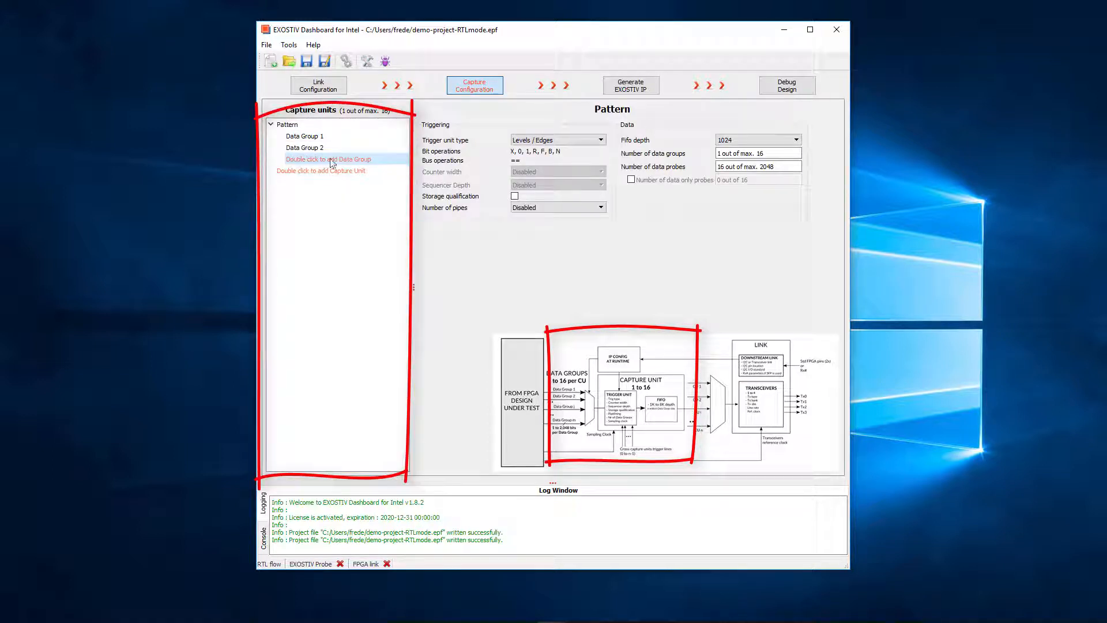
double_click(331, 161)
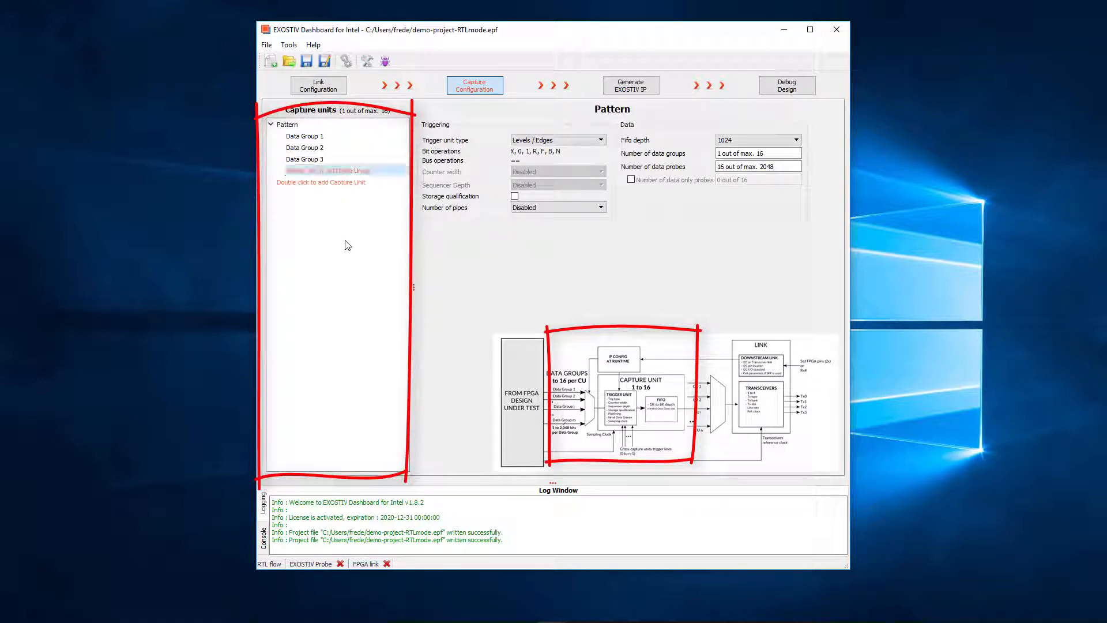
double_click(334, 168)
click(343, 236)
click(340, 169)
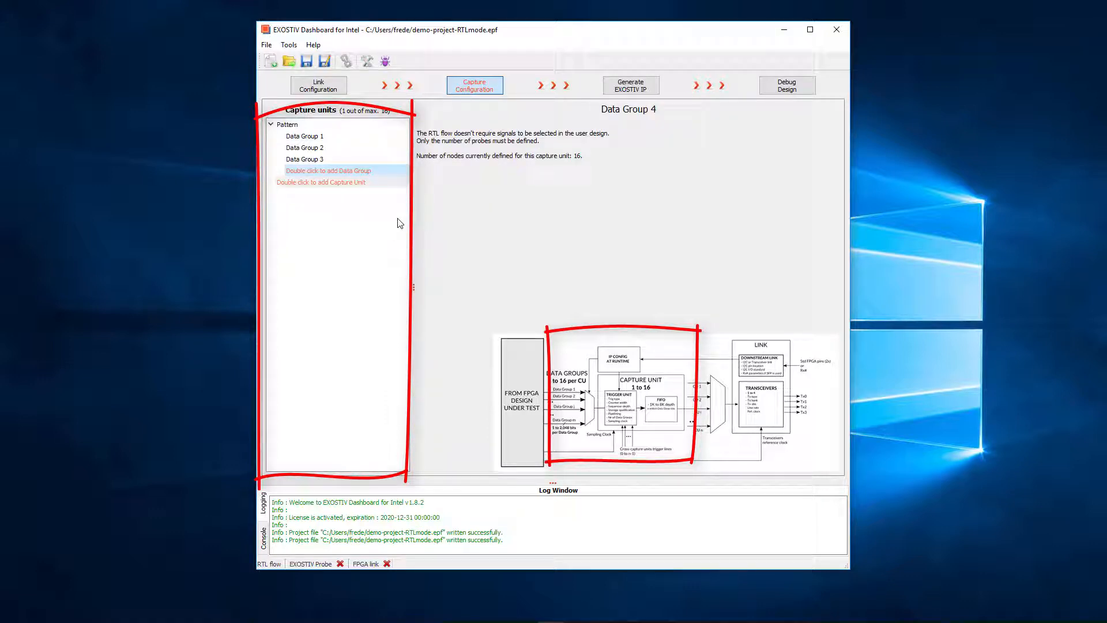
Step: Add a second capture unit and name it Video
double_click(314, 182)
drag(343, 181, 218, 182)
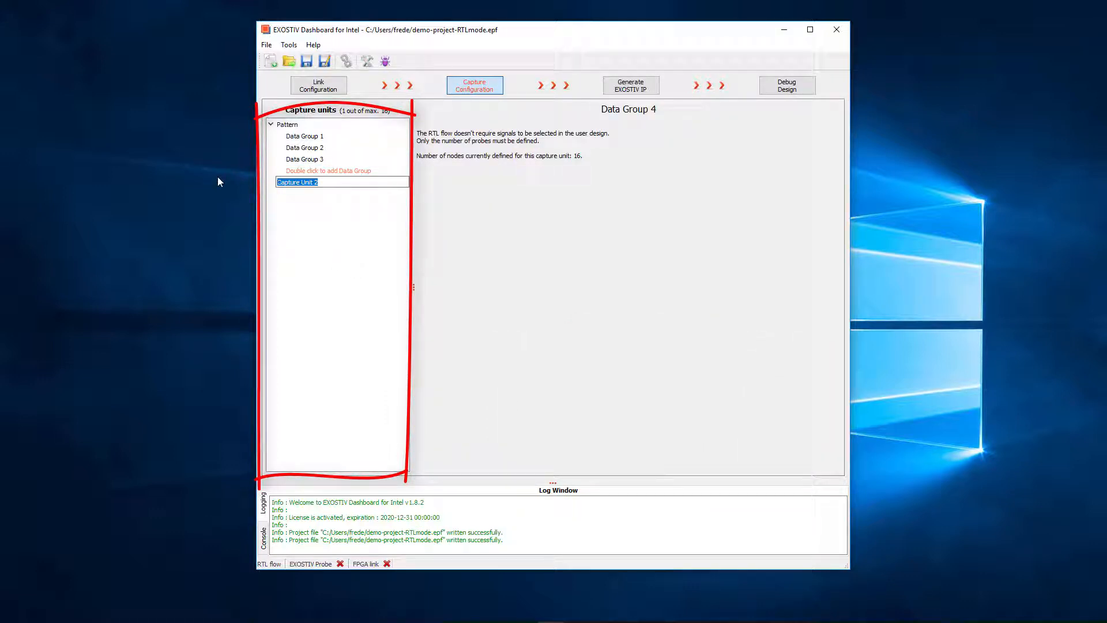
text(Video)
key(Return)
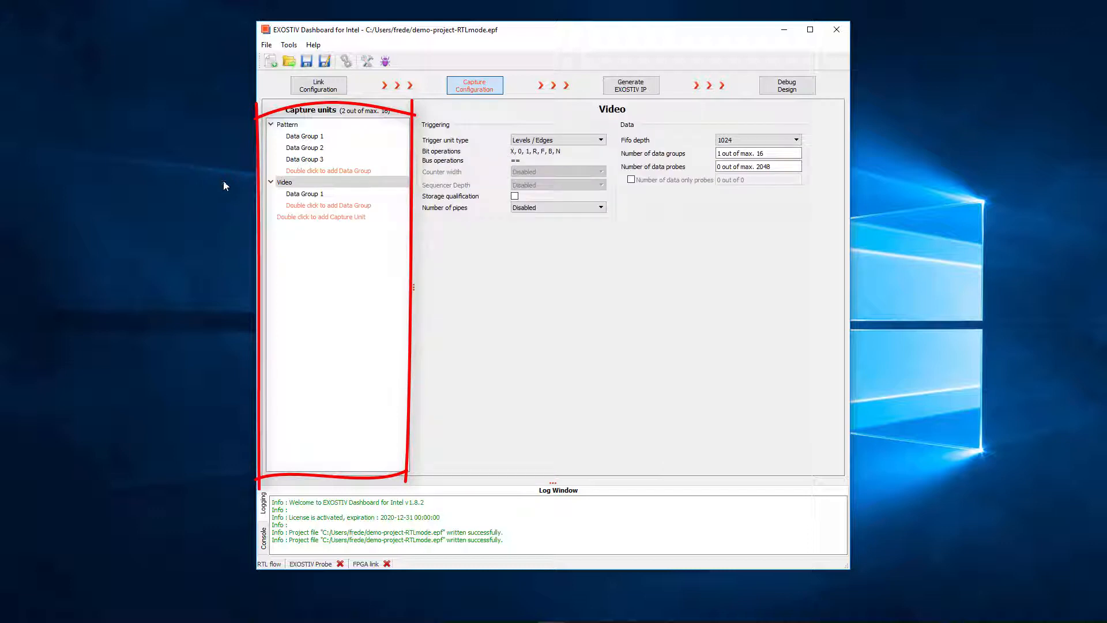
Step: Add two more data groups to the Video capture unit, delete the third group, and select the Video unit
double_click(298, 206)
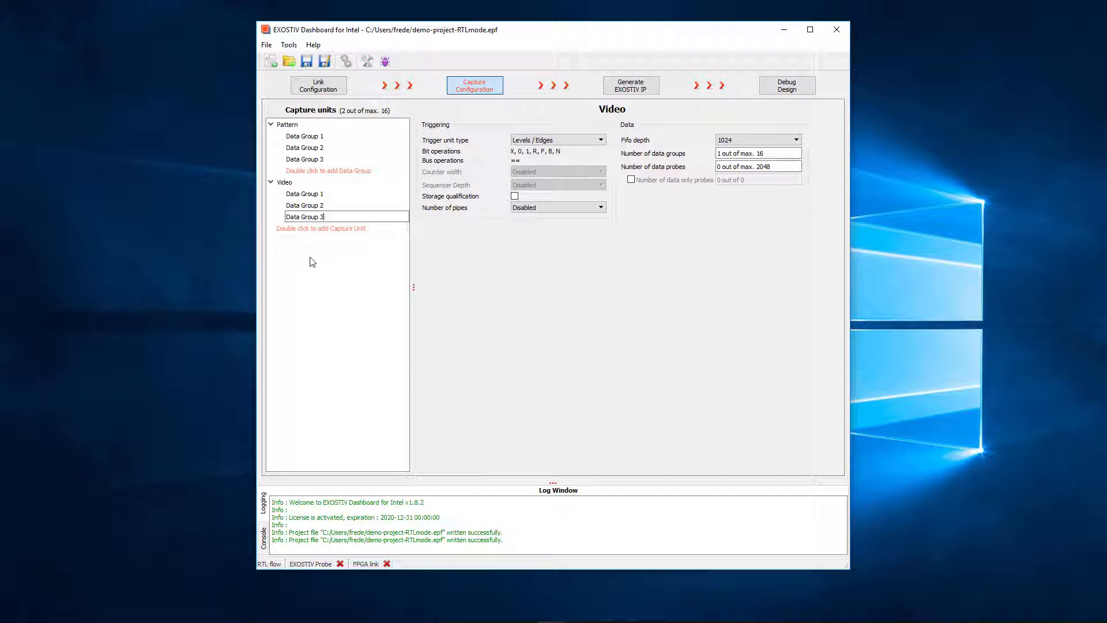
click(310, 256)
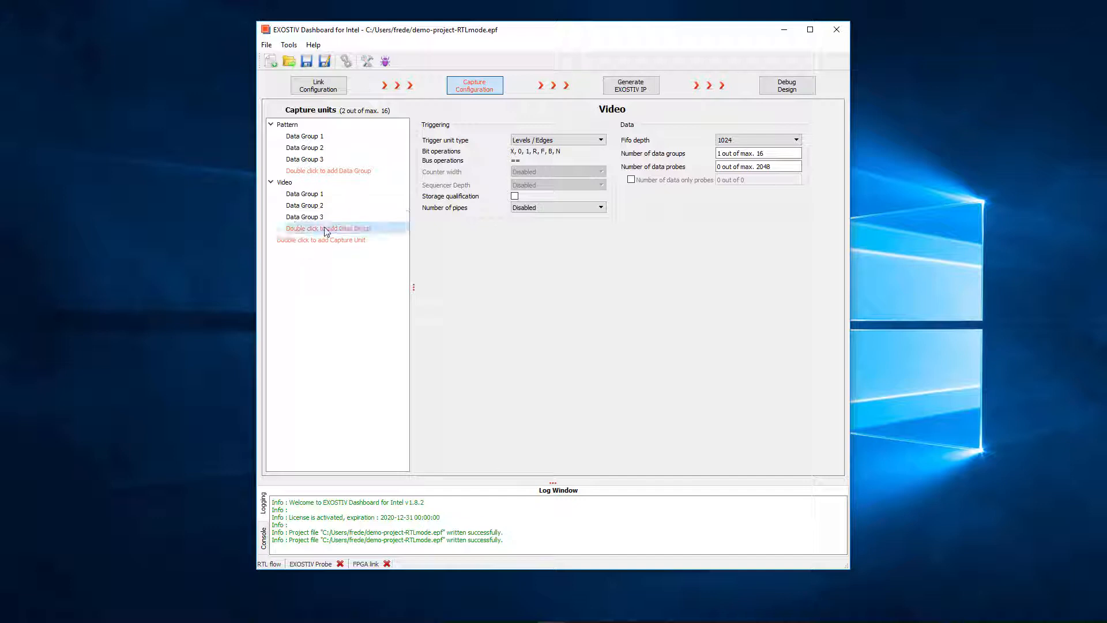
click(404, 220)
click(406, 218)
click(346, 182)
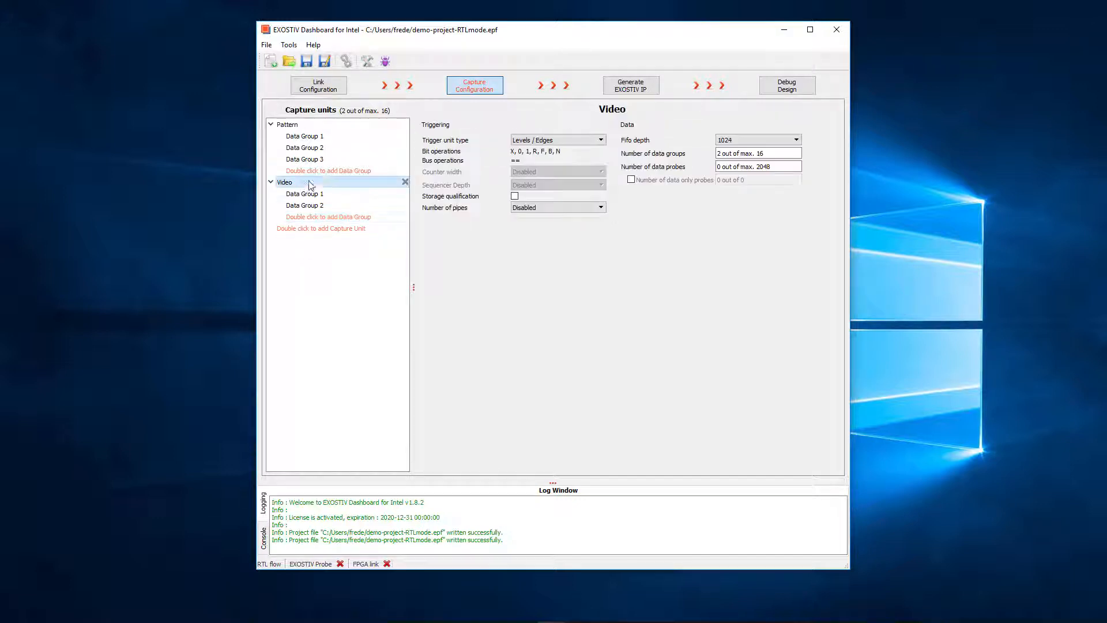
Step: Set the Video unit's trigger unit type to Levels / Edges / Comparisons and its FIFO depth to 2048
click(577, 140)
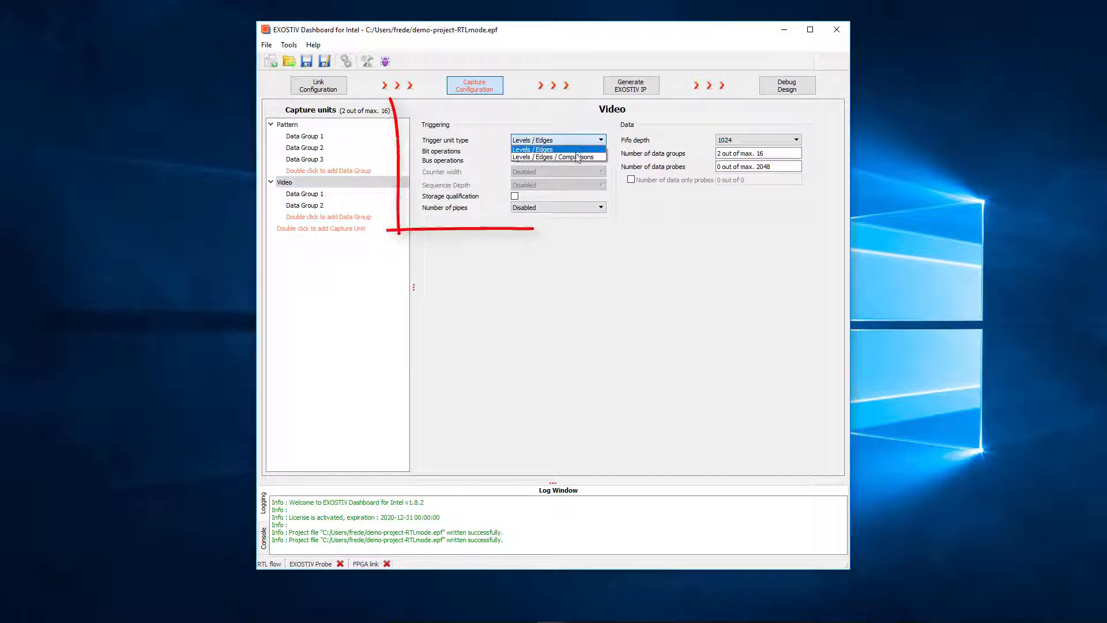
click(550, 156)
click(764, 143)
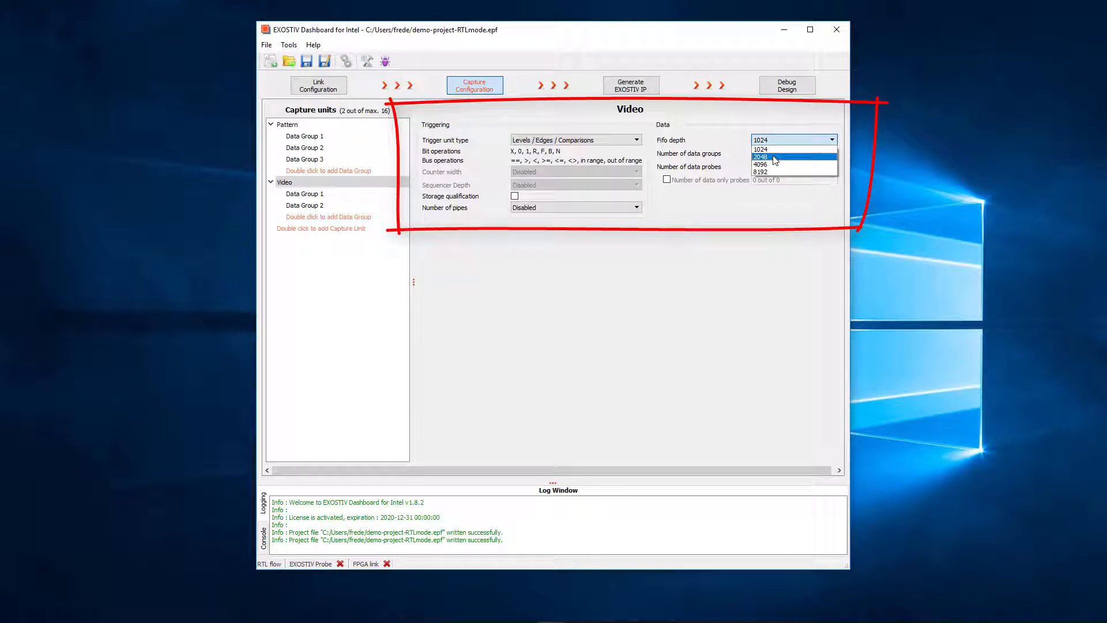
click(767, 152)
Step: Set the Video capture unit's number of data probes to 46
click(768, 166)
text(1)
key(BackSpace)
text(46 out of max. 2048)
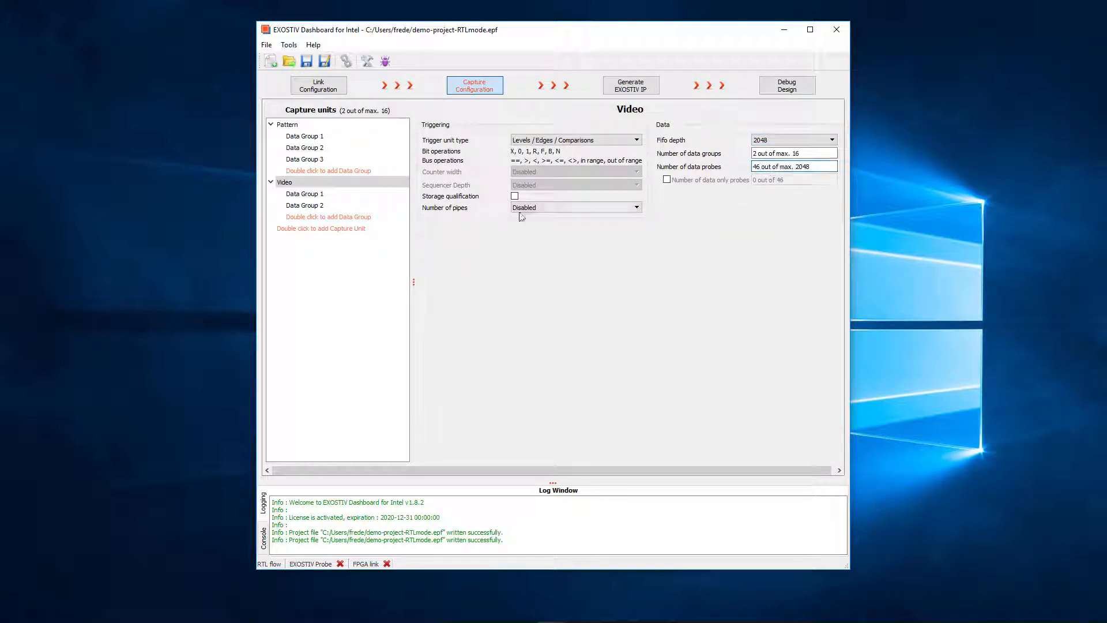
Step: Enable storage qualification for the Video unit and set its number of data only probes to 30
click(515, 196)
click(667, 179)
click(769, 179)
text(30)
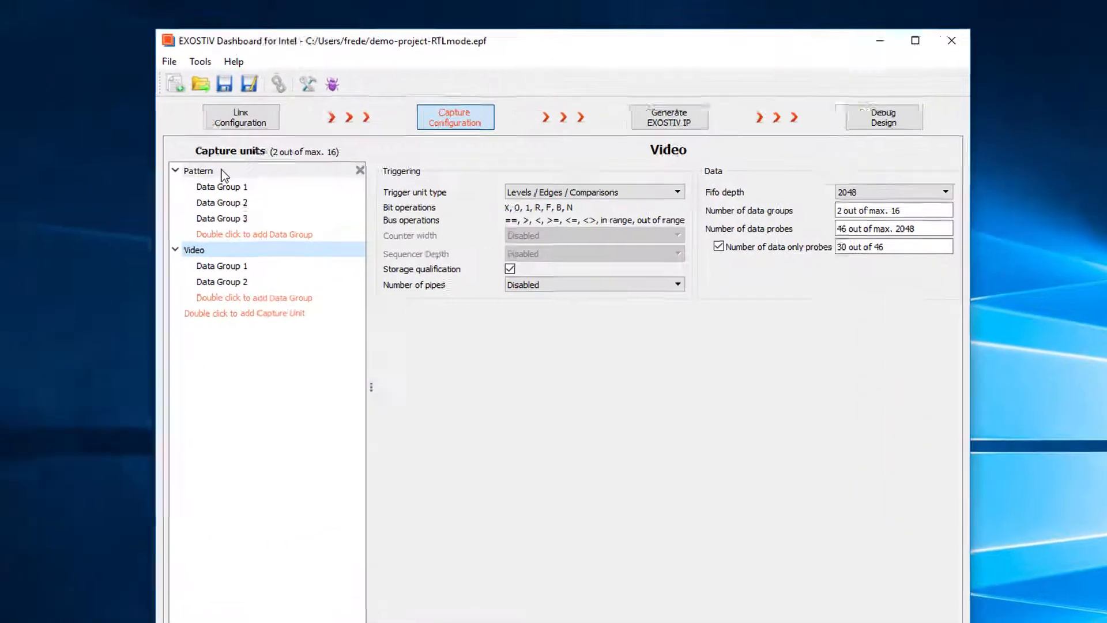
Step: Review the settings of the Pattern and Video capture units and the node definitions of their data groups
click(222, 170)
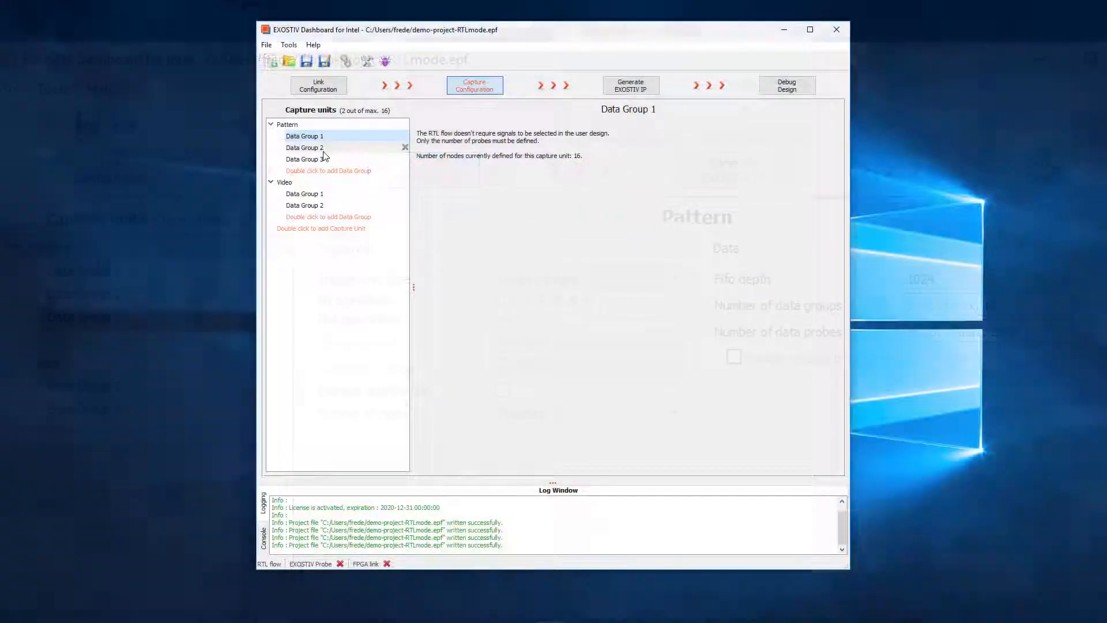
click(320, 149)
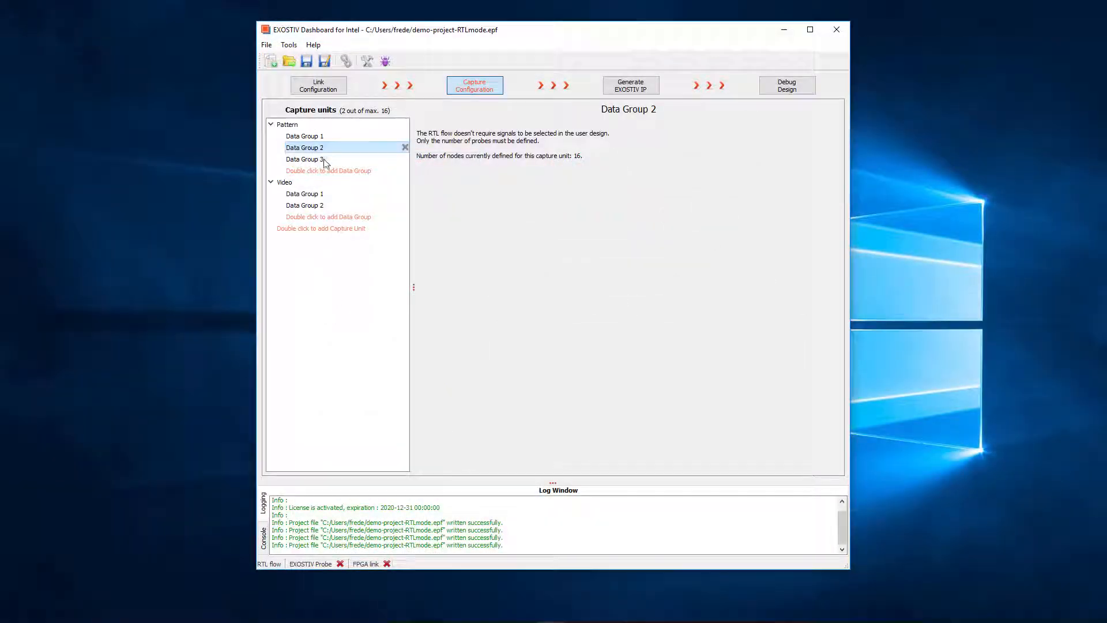
click(328, 161)
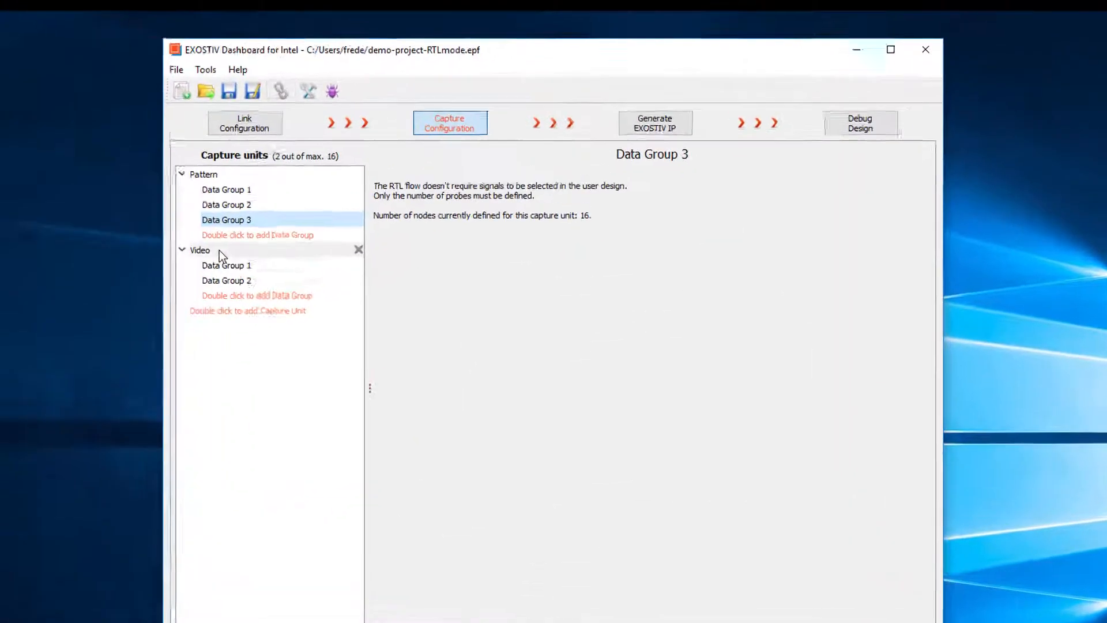
click(219, 250)
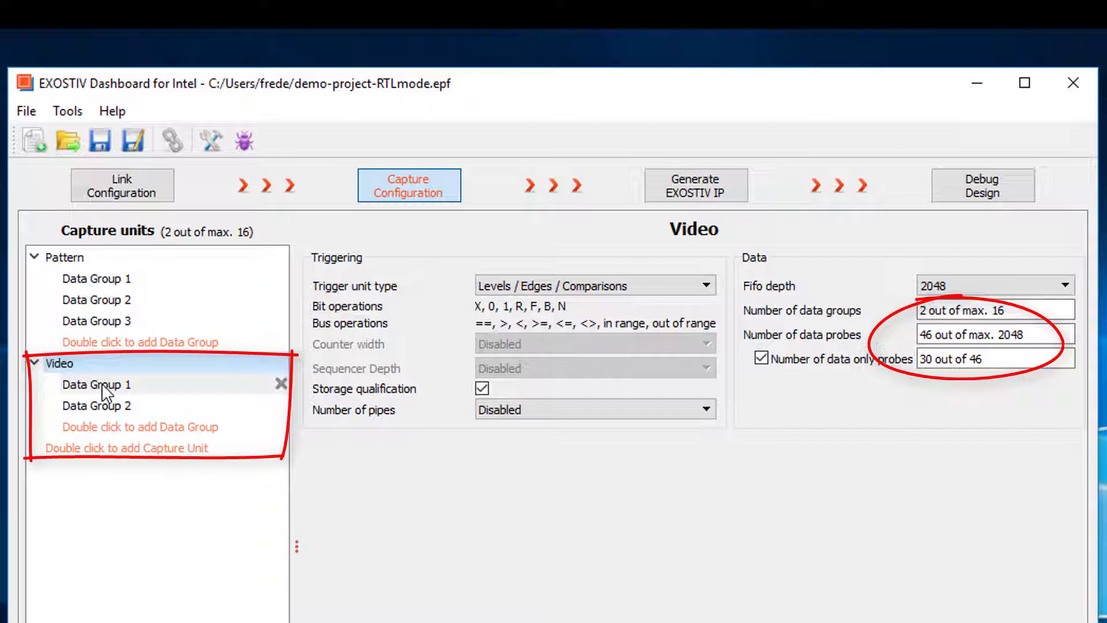
click(104, 385)
click(107, 405)
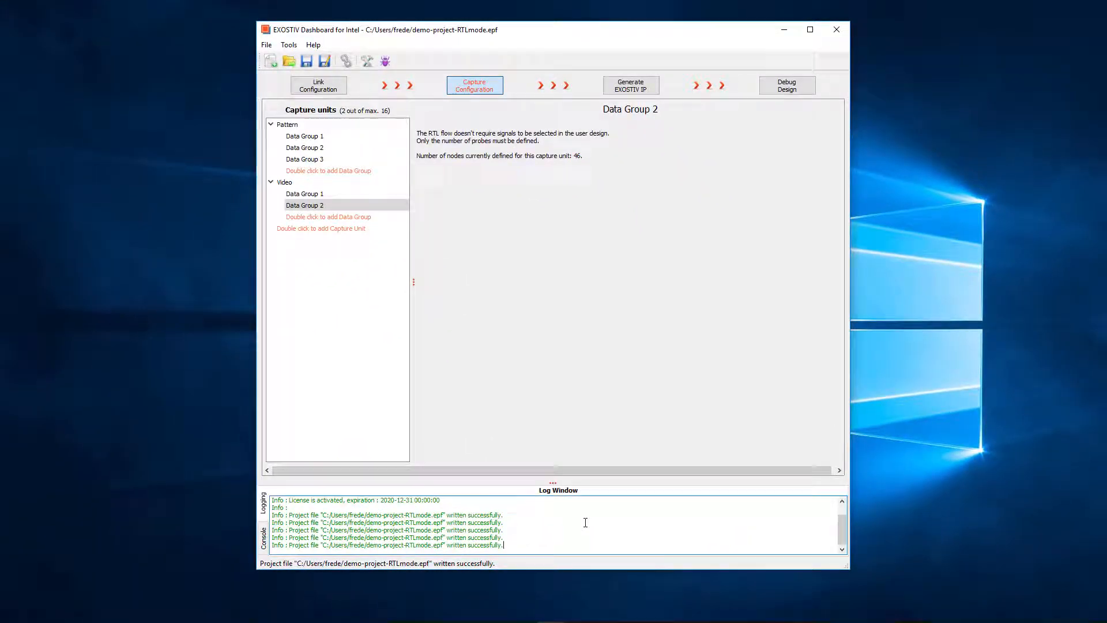
Step: Clear the log and turn off the use of the IP cache in the EXOSTIV IP generation settings
right_click(583, 517)
click(606, 566)
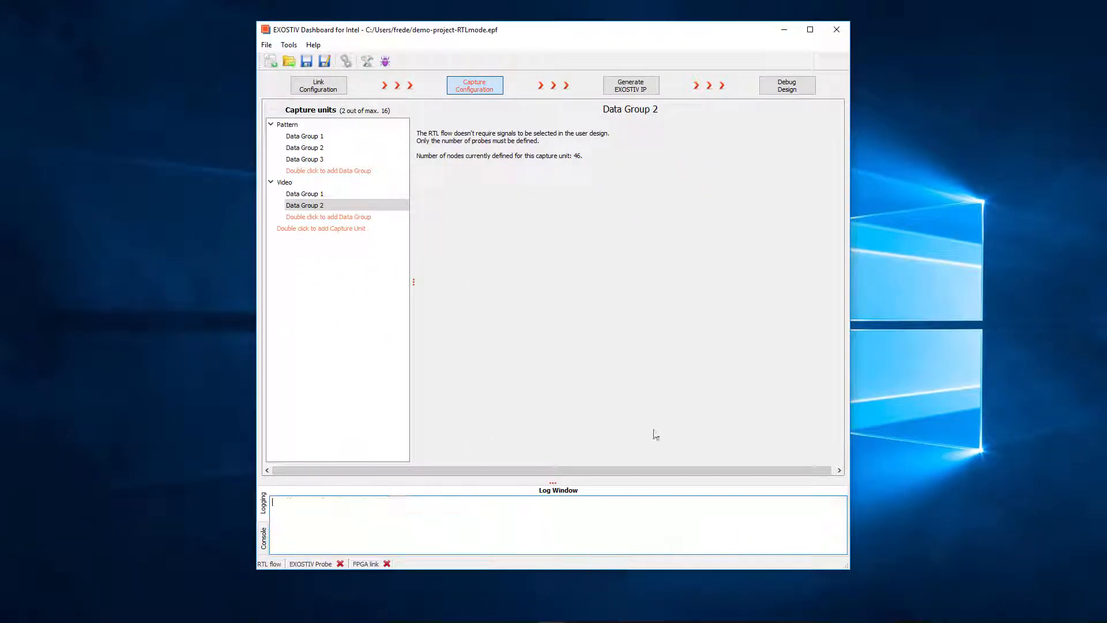
click(634, 90)
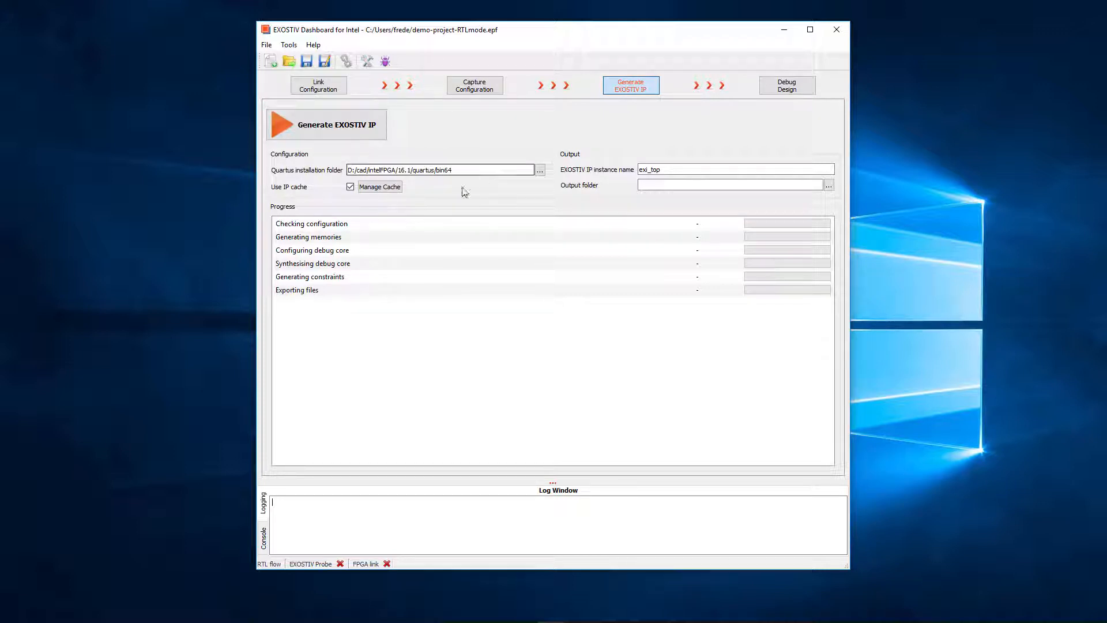
click(350, 188)
click(677, 172)
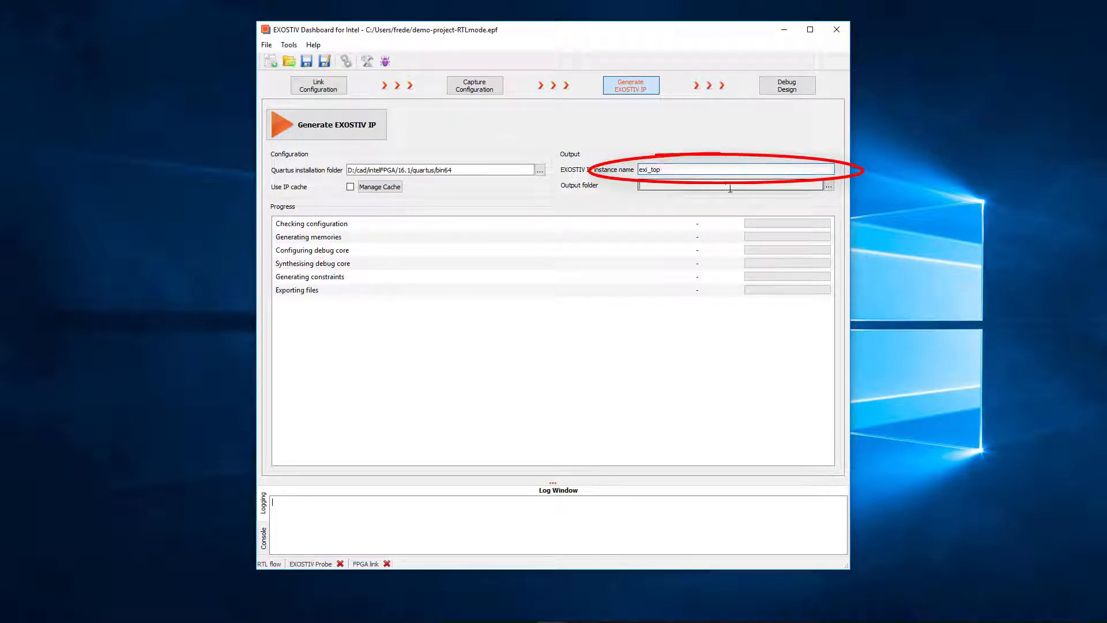
Step: Create a folder named demo-RTLmode in the user's home folder and select it as the IP output folder
click(828, 186)
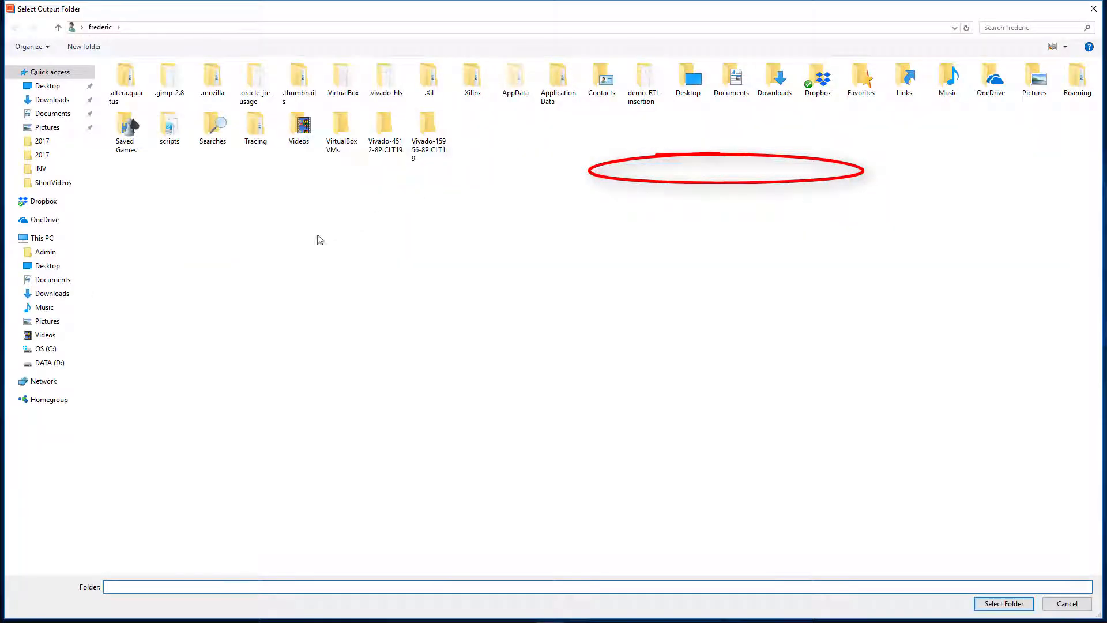
right_click(274, 252)
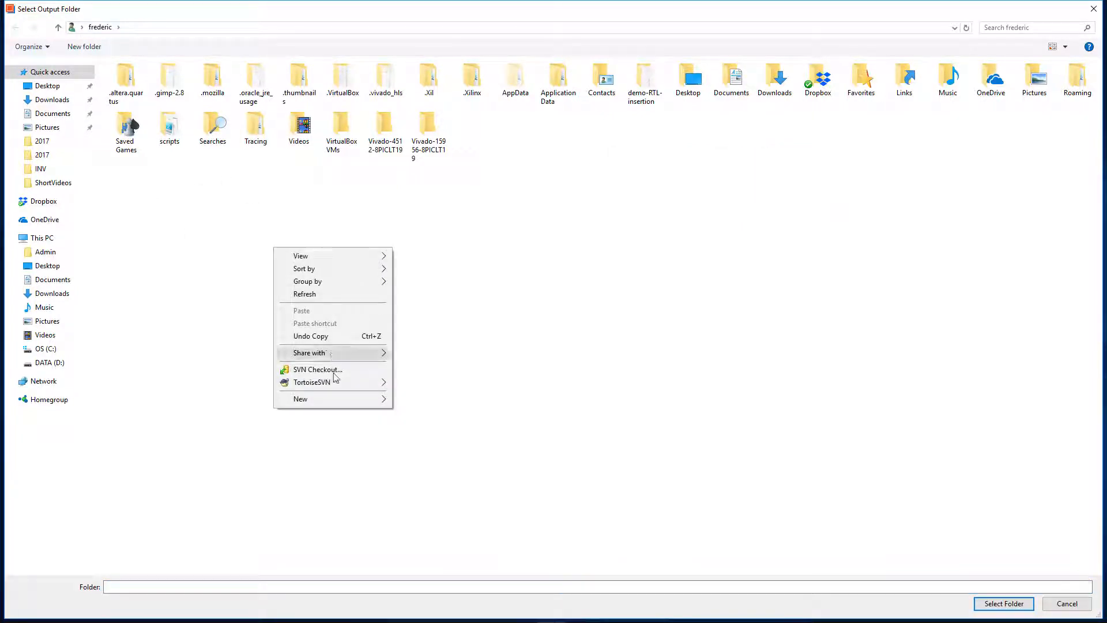
mouse_move(346, 399)
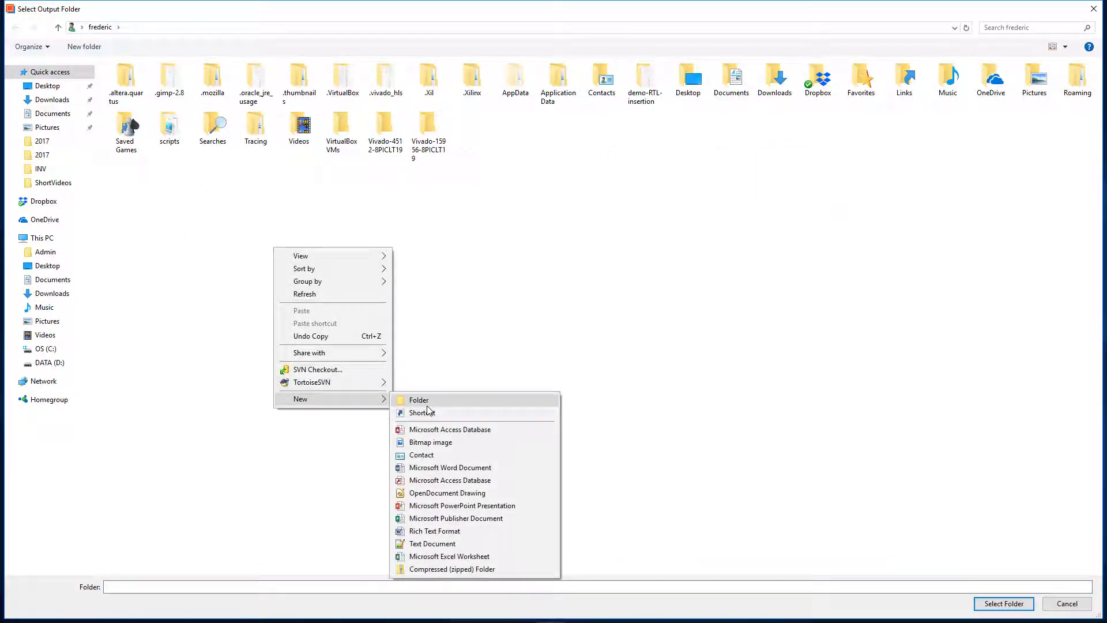
click(425, 400)
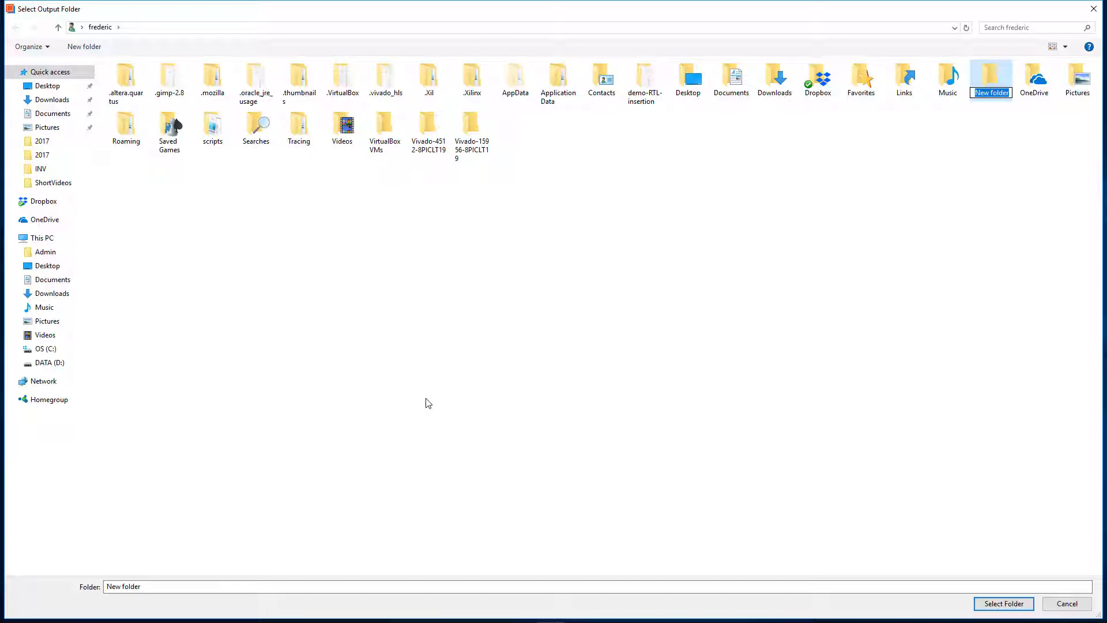
text(demo-RTLmode)
key(Return)
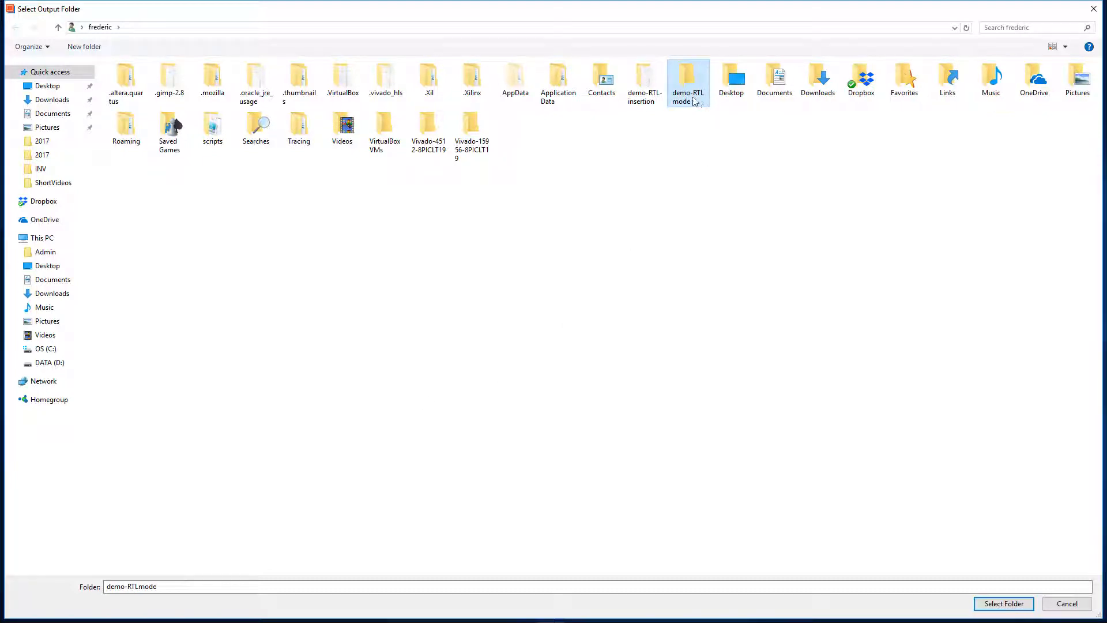
click(997, 606)
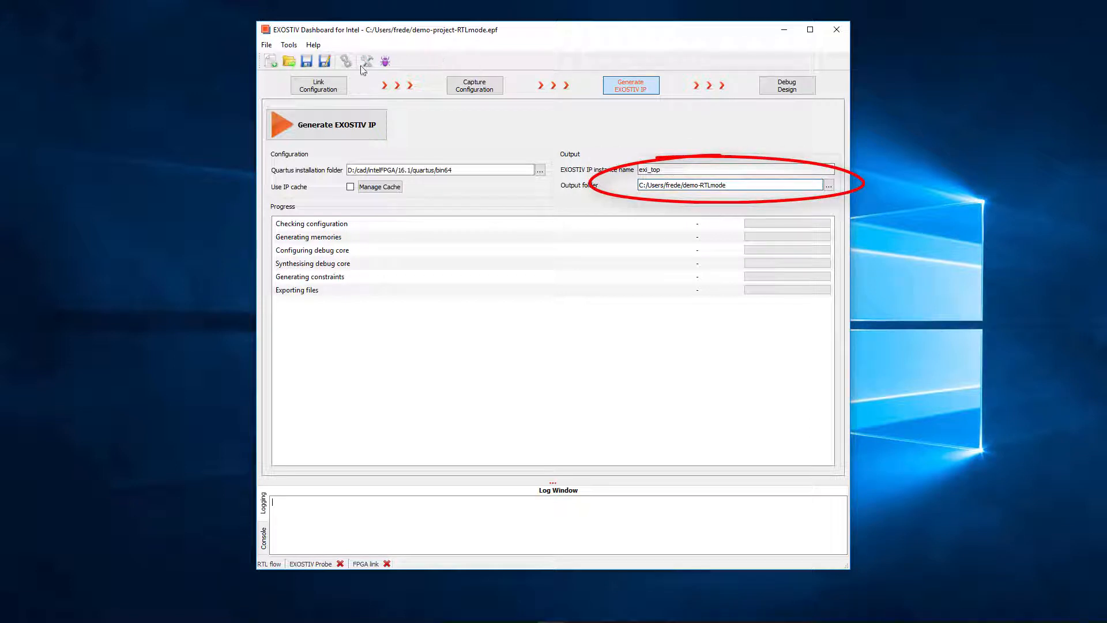
Step: Save the project file and clear the log
click(306, 62)
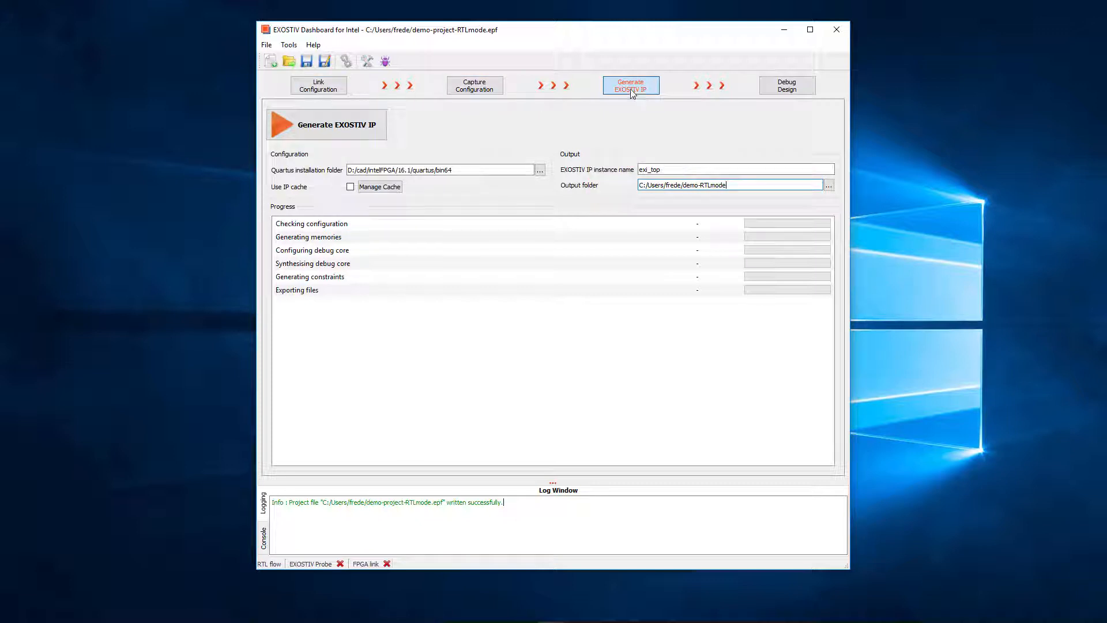
right_click(558, 521)
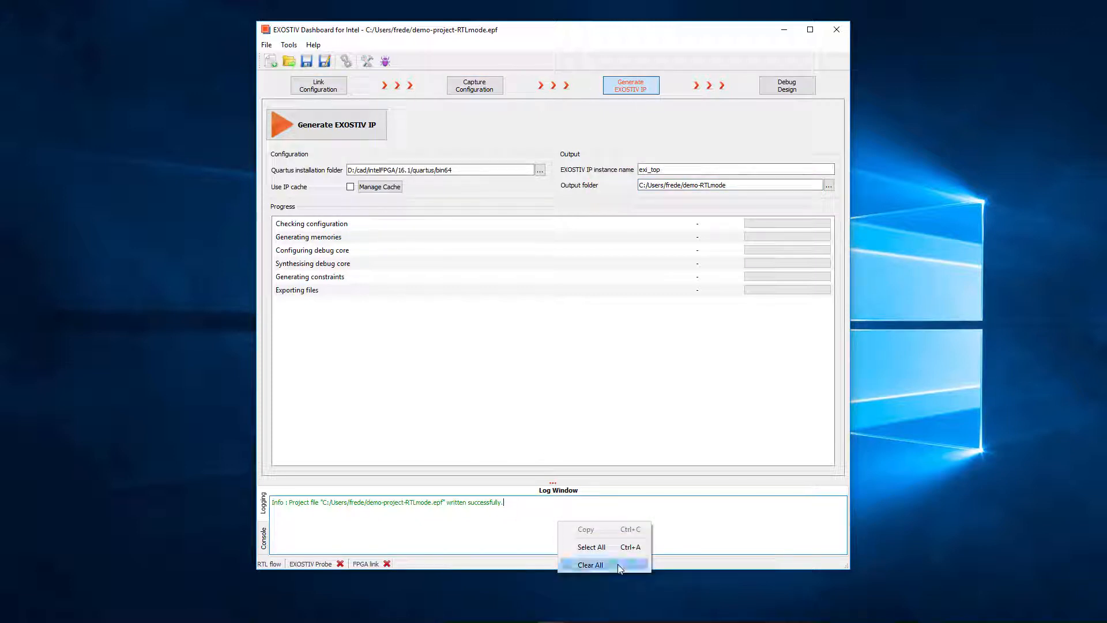
click(618, 563)
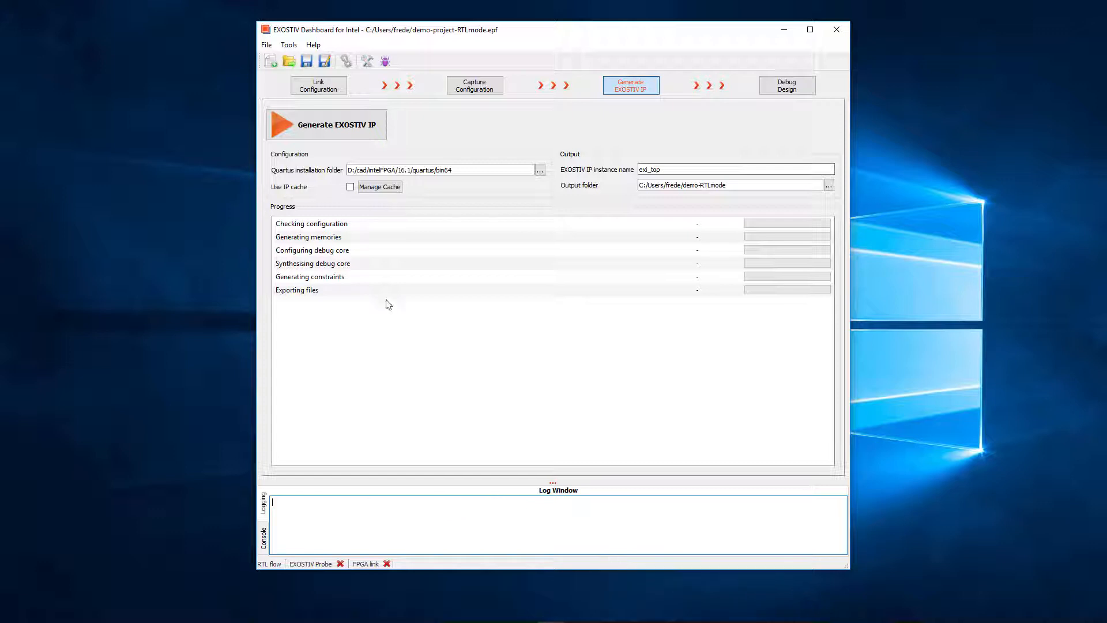
Step: Generate the EXOSTIV IP and dismiss the completion message
click(318, 127)
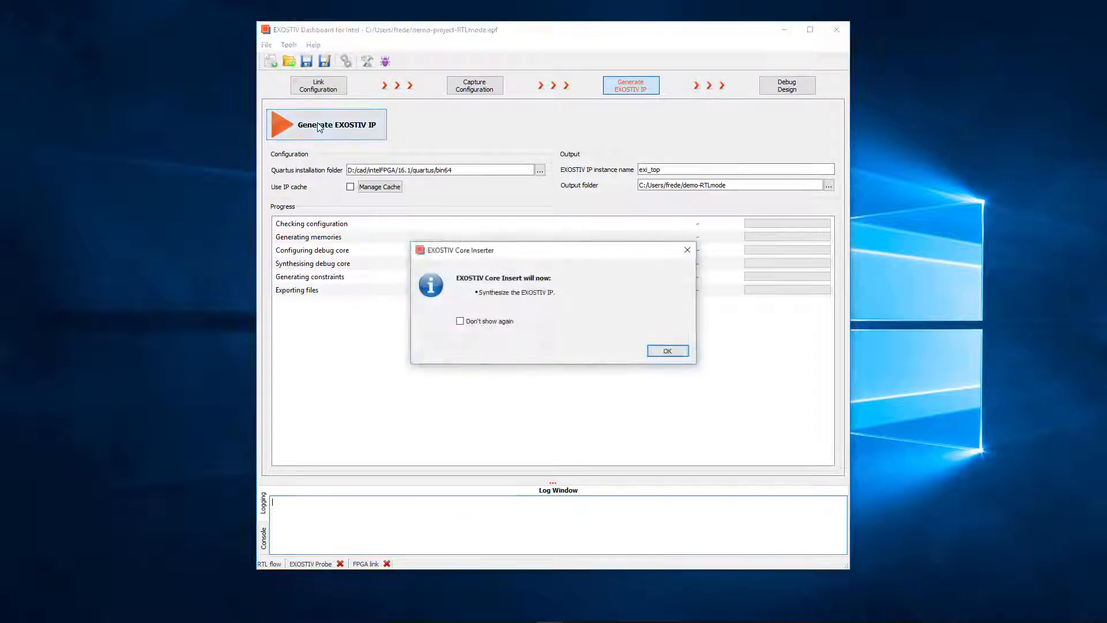
click(662, 354)
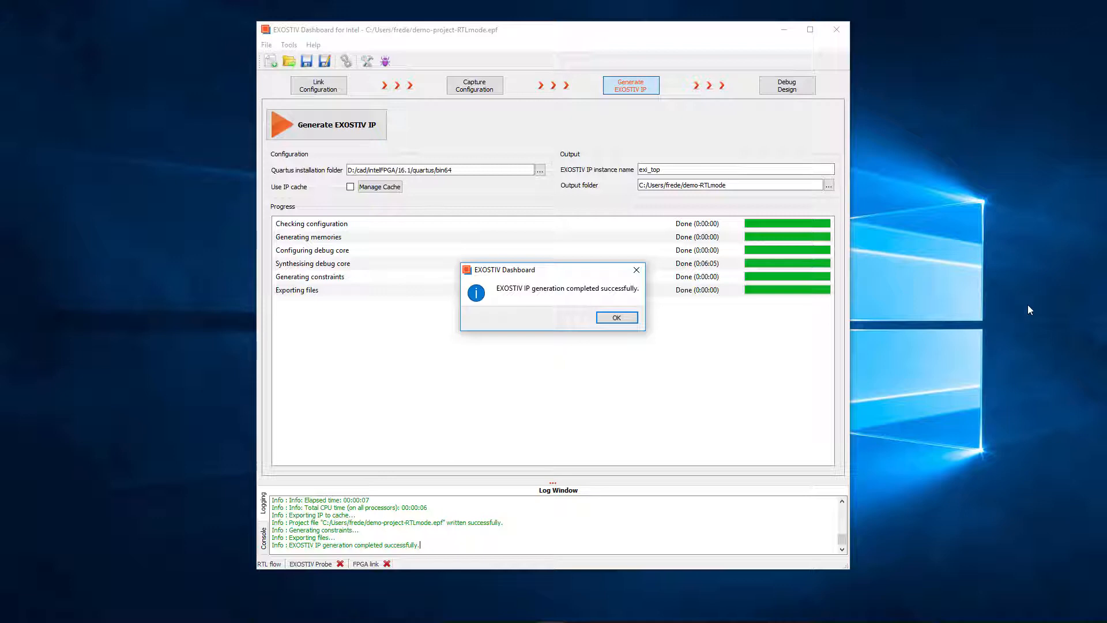
click(616, 317)
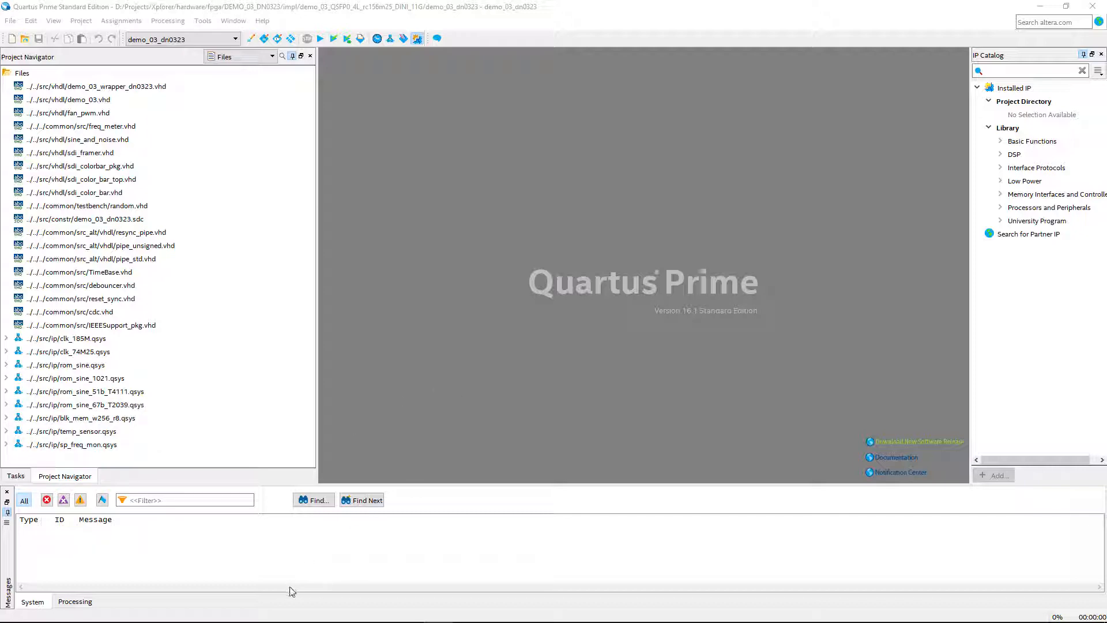
Step: Switch to Notepad++ with demo_03.vhd and the exi_top_wrapper.vho template open side by side
mouse_move(279, 619)
mouse_move(213, 613)
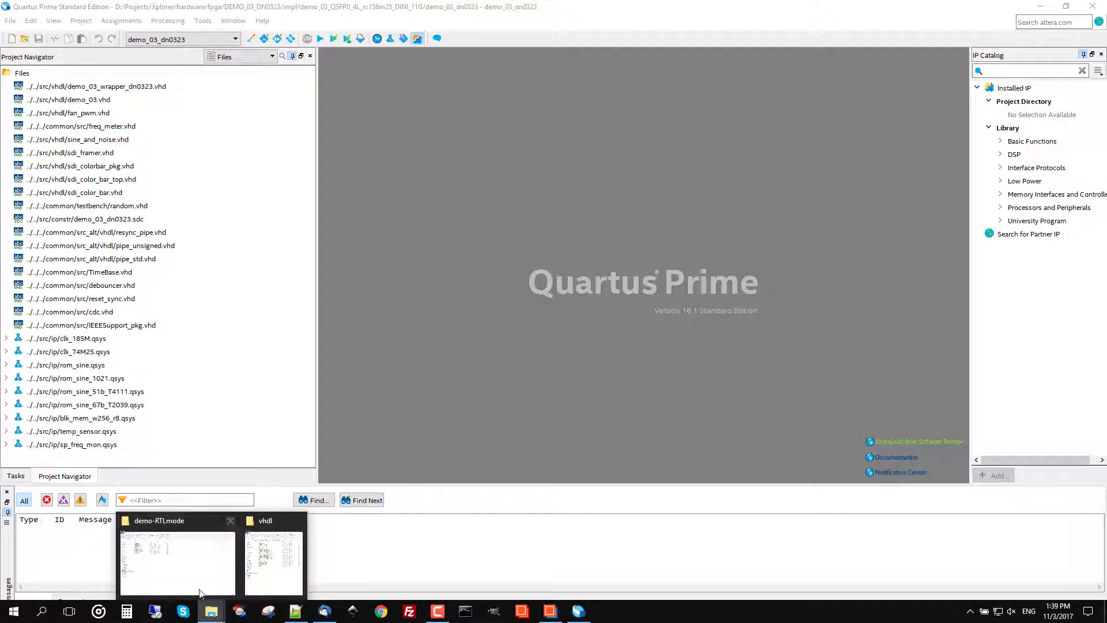
click(286, 568)
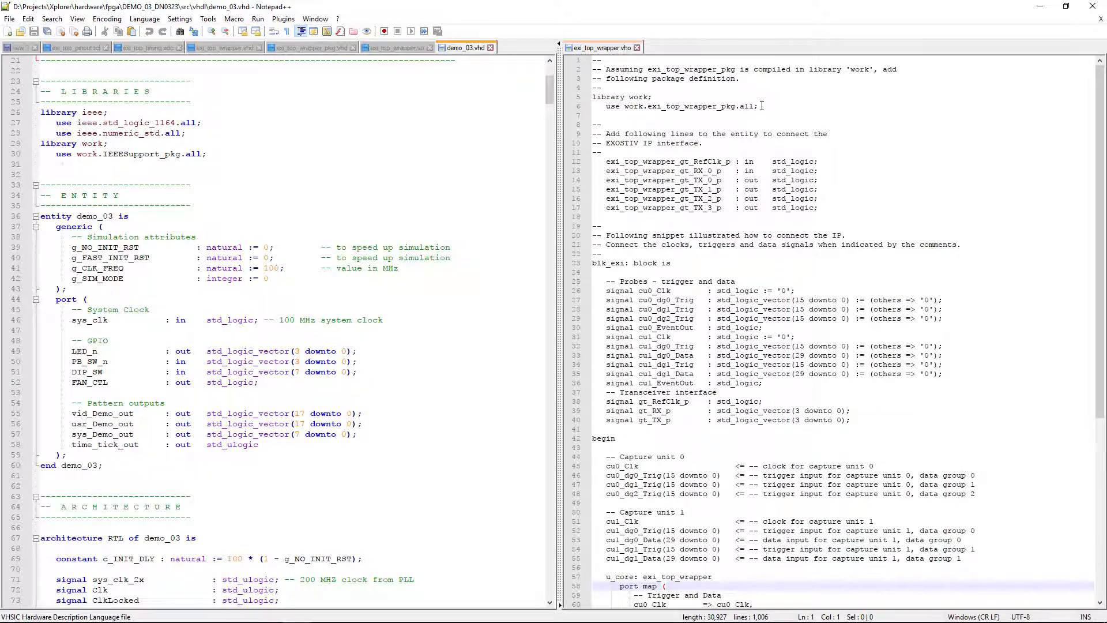
click(763, 106)
drag(762, 107, 596, 106)
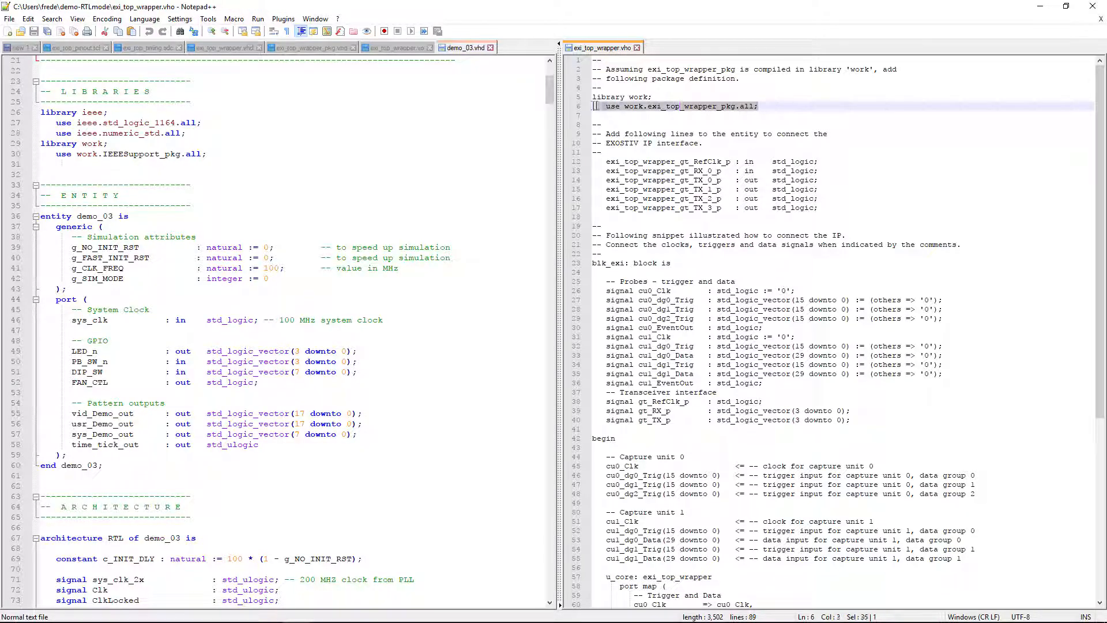
right_click(647, 102)
click(599, 107)
click(586, 107)
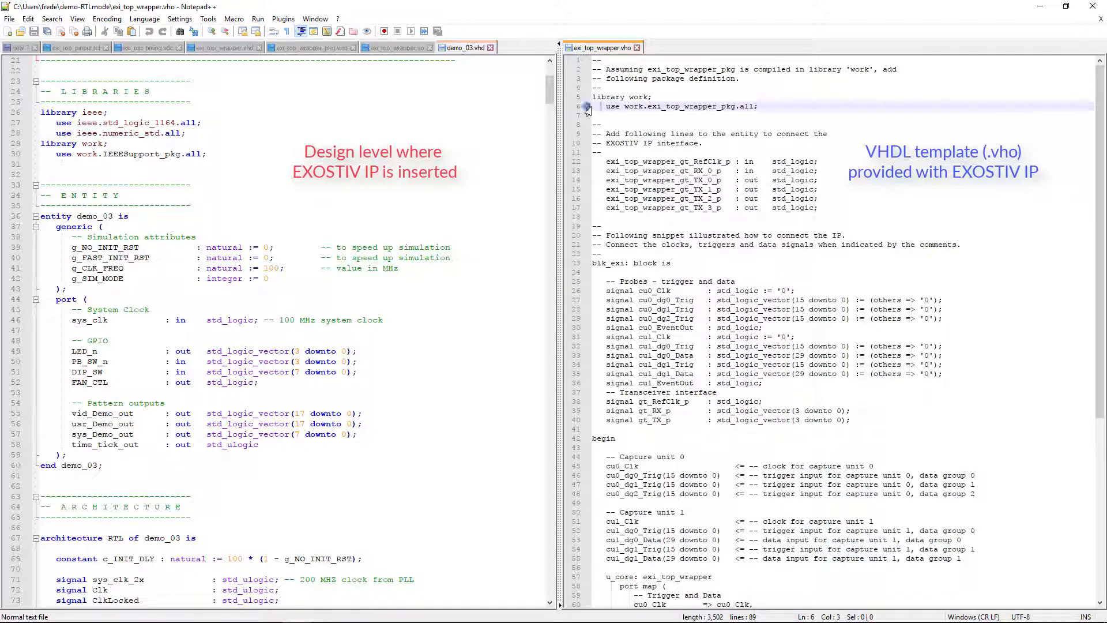
Step: Copy the line "use work.exi_top_wrapper_pkg.all;" from exi_top_wrapper.vho into line 31 of demo_03.vhd, below the IEEESupport_pkg clause
drag(594, 106, 754, 107)
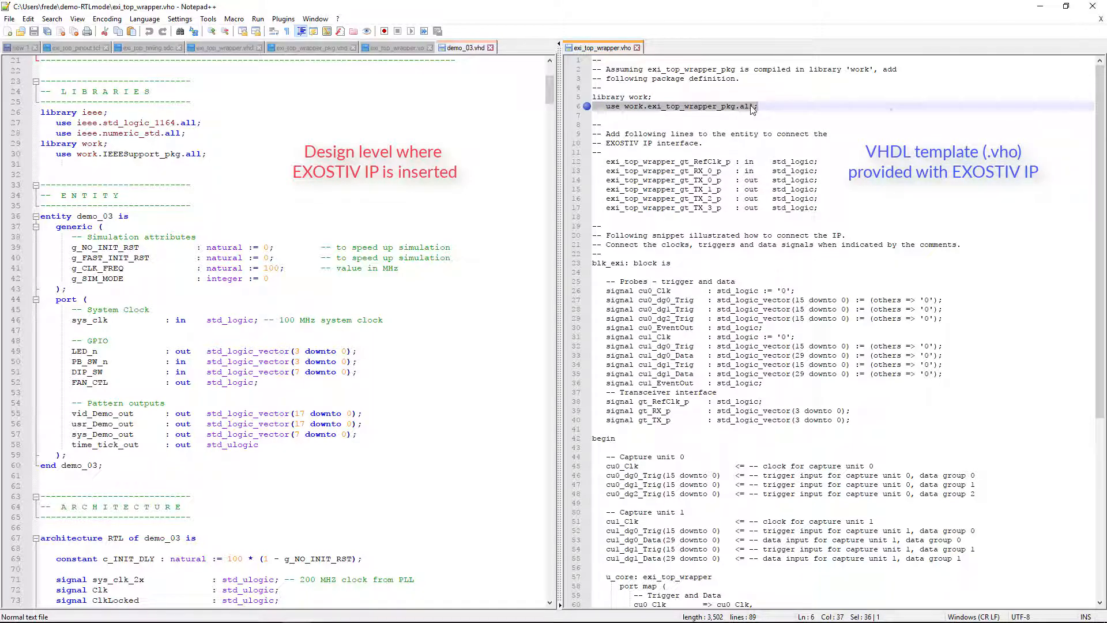
right_click(751, 109)
click(778, 125)
click(43, 165)
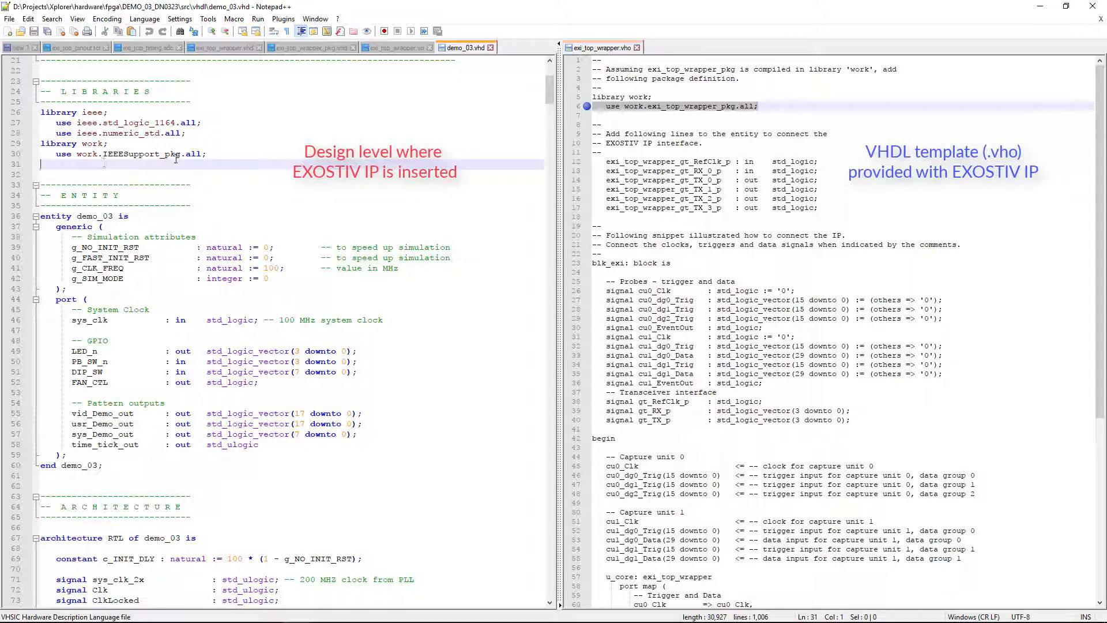
right_click(42, 165)
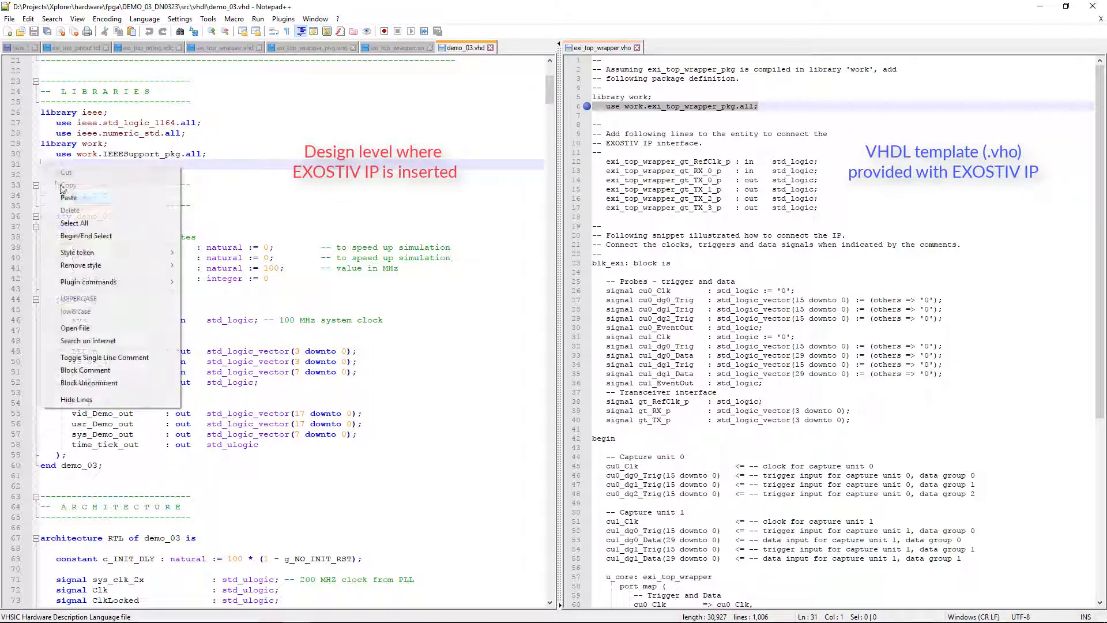
click(69, 211)
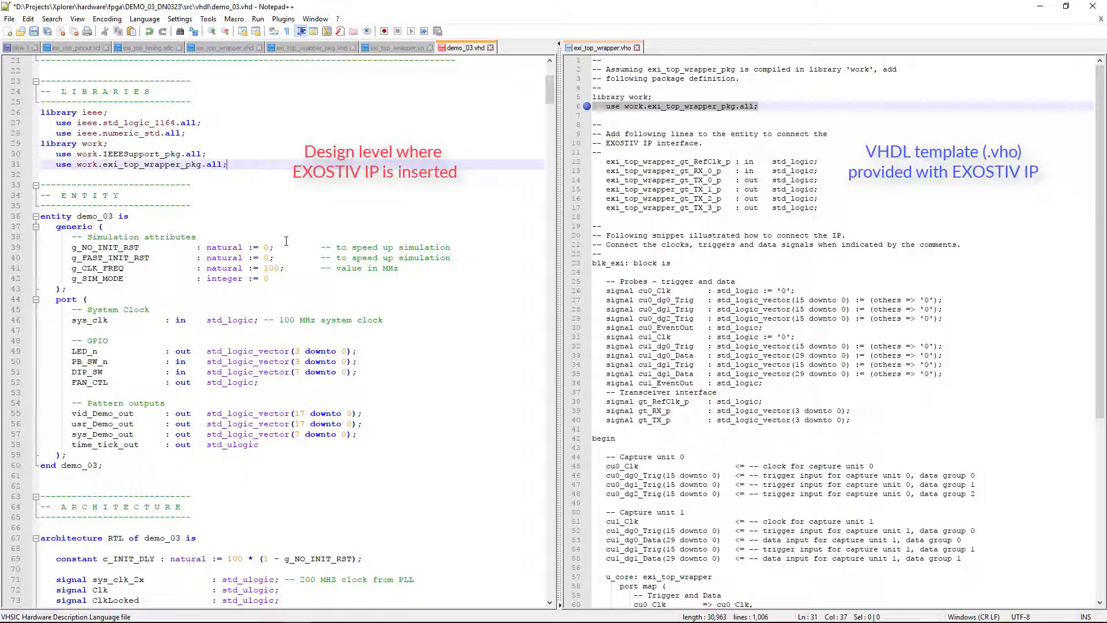
Step: Copy the six exi_top_wrapper_gt port declarations, RefClk_p through TX_3_p, from exi_top_wrapper.vho
click(643, 97)
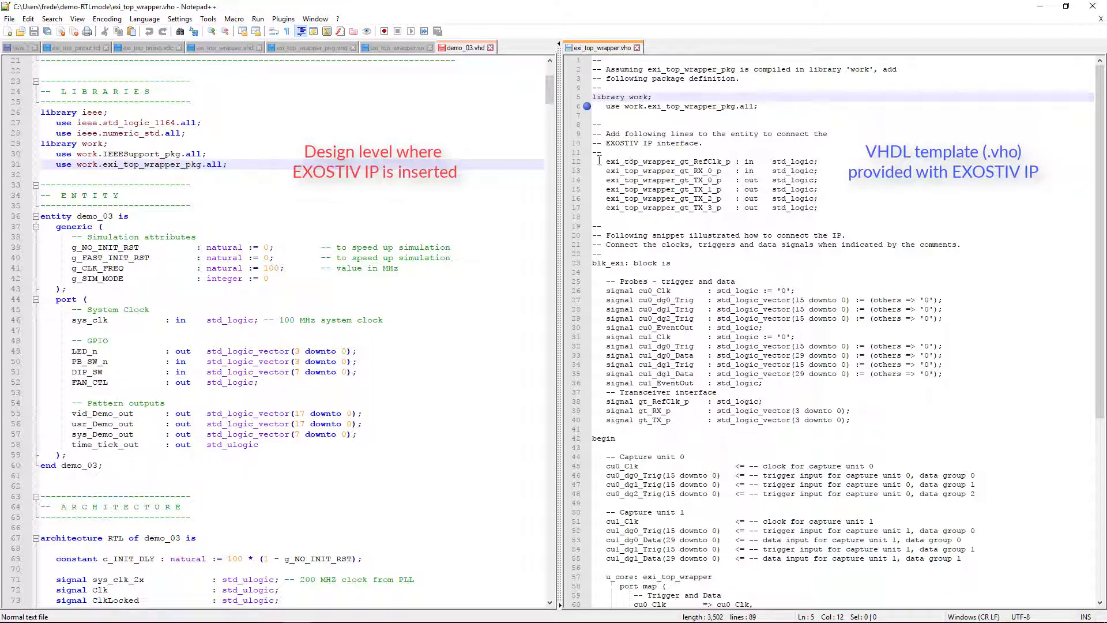
drag(592, 161, 819, 209)
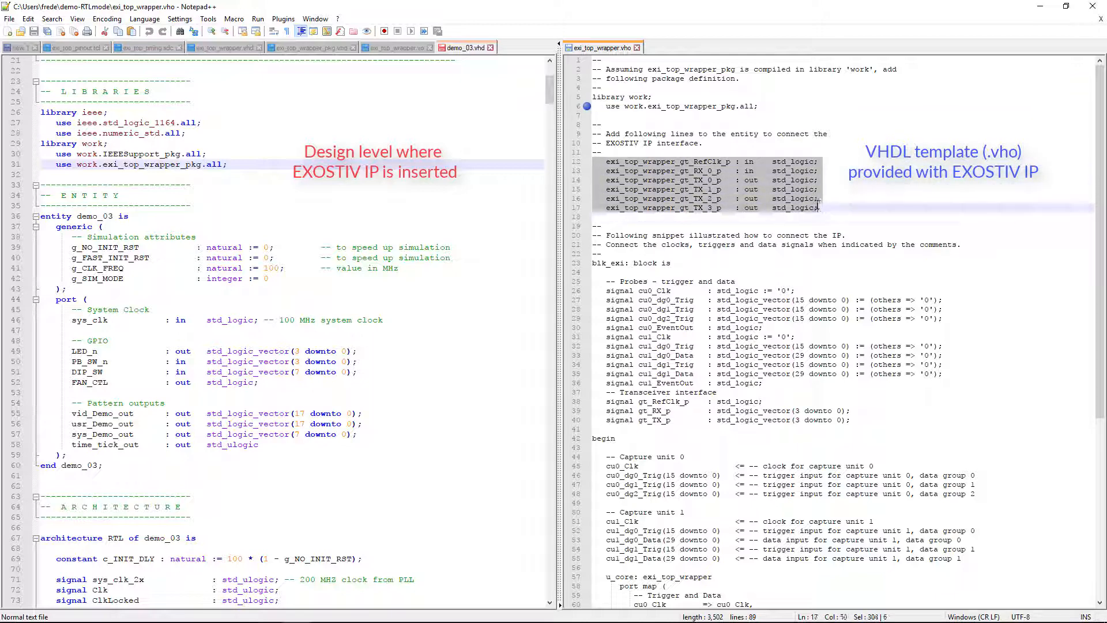
right_click(792, 196)
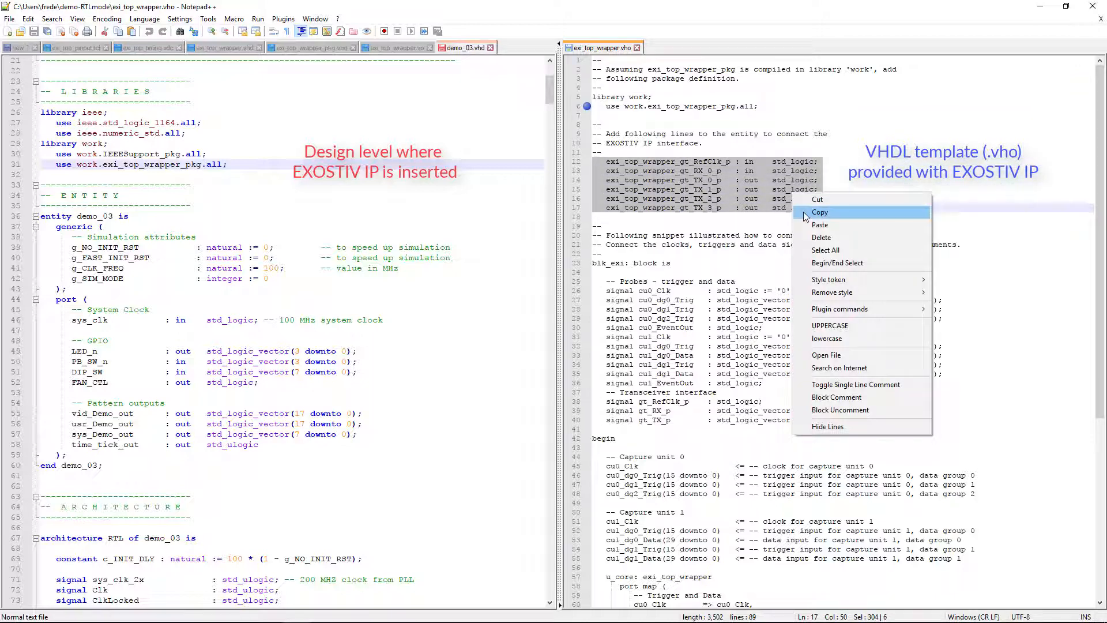
click(807, 213)
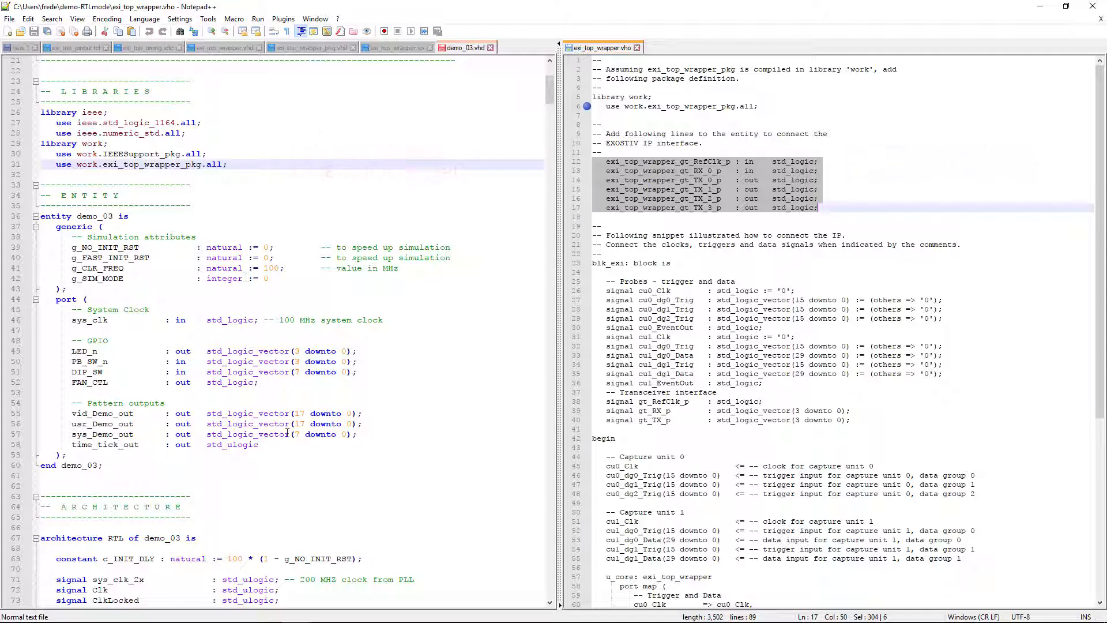
Step: End the time_tick_out port in demo_03.vhd with a semicolon and paste the copied port declarations below it, aligning the first one
click(279, 452)
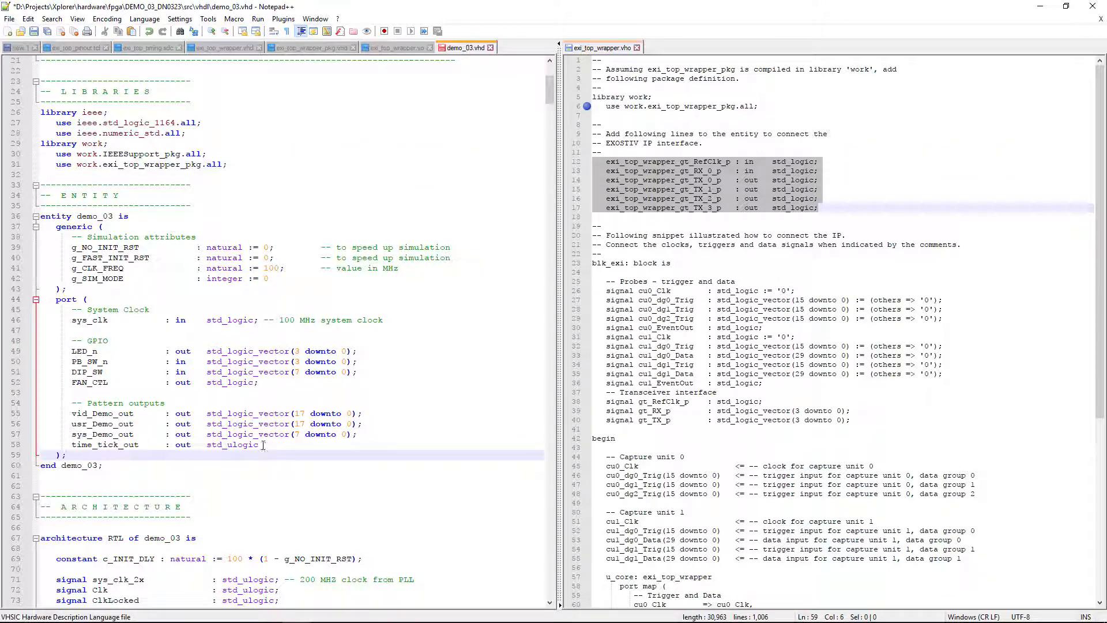
click(263, 445)
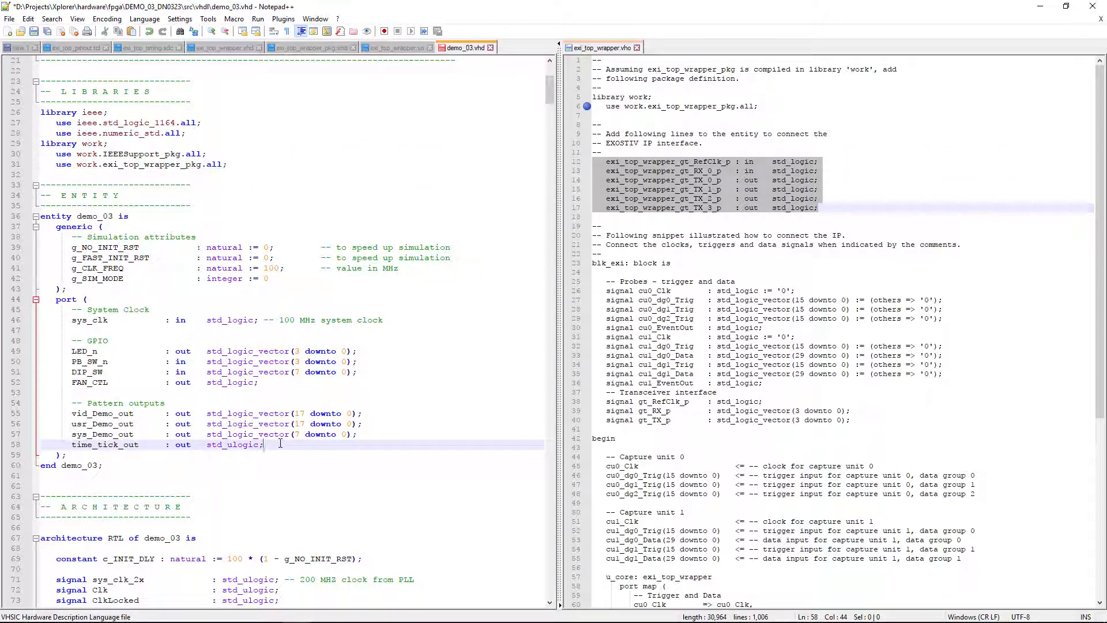
key(Return)
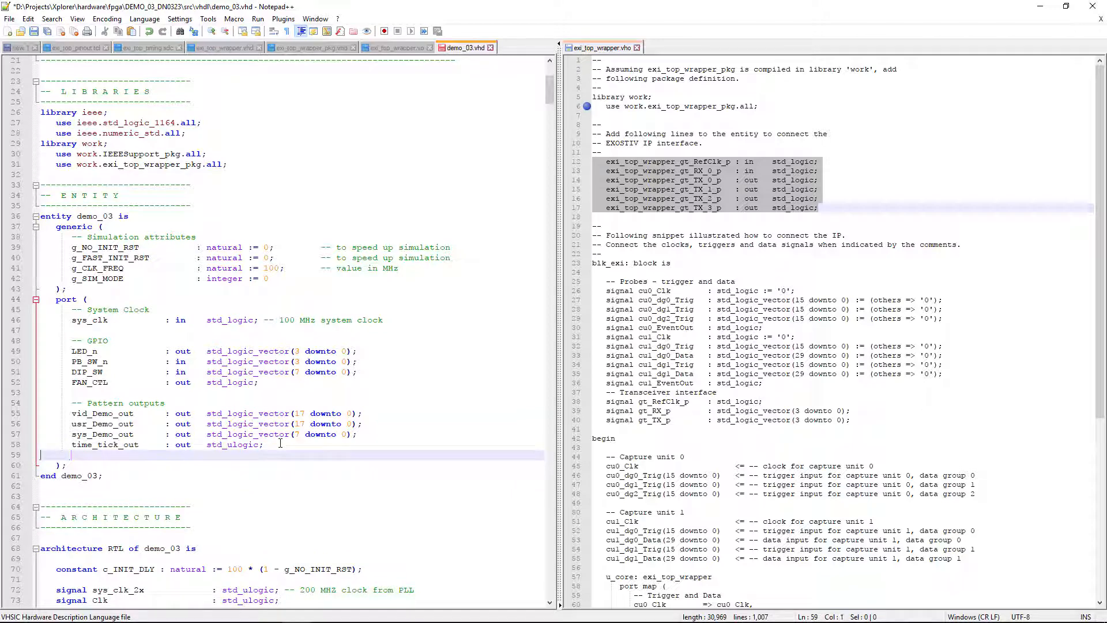
right_click(257, 457)
click(284, 246)
click(88, 455)
key(BackSpace)
key(BackSpace)
key(BackSpace)
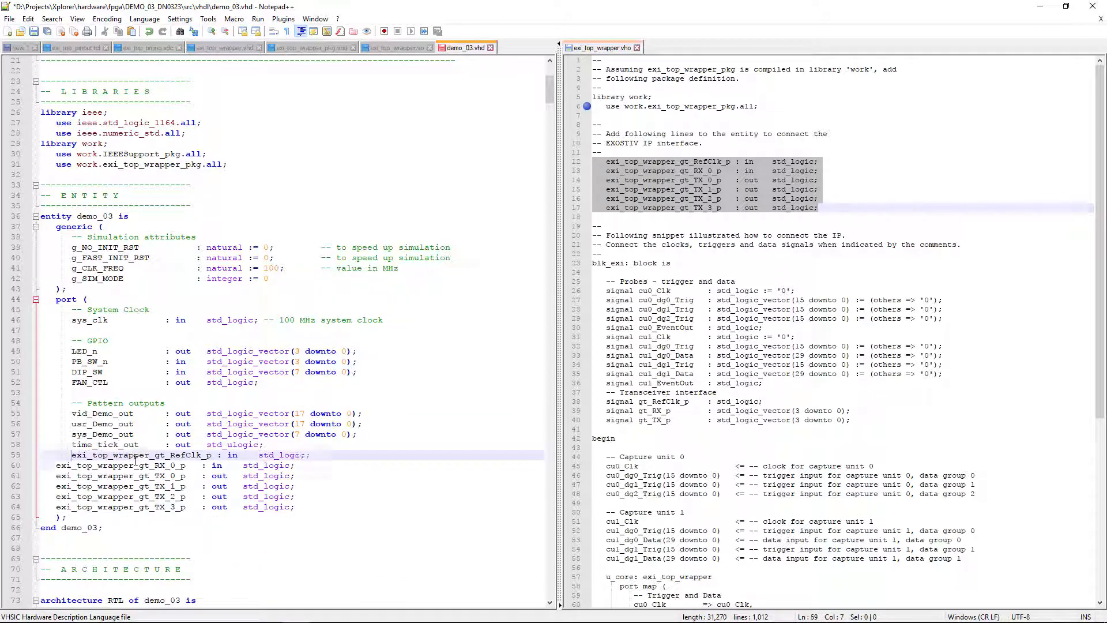
Step: Indent the other five pasted port lines to match and remove the semicolon after the last port, exi_top_wrapper_gt_TX_3_p
key(Down)
key(Home)
key(alt+shift+Down)
key(alt+shift+Down)
key(alt+shift+Down)
key(alt+shift+Down)
key(Tab)
click(221, 487)
click(332, 511)
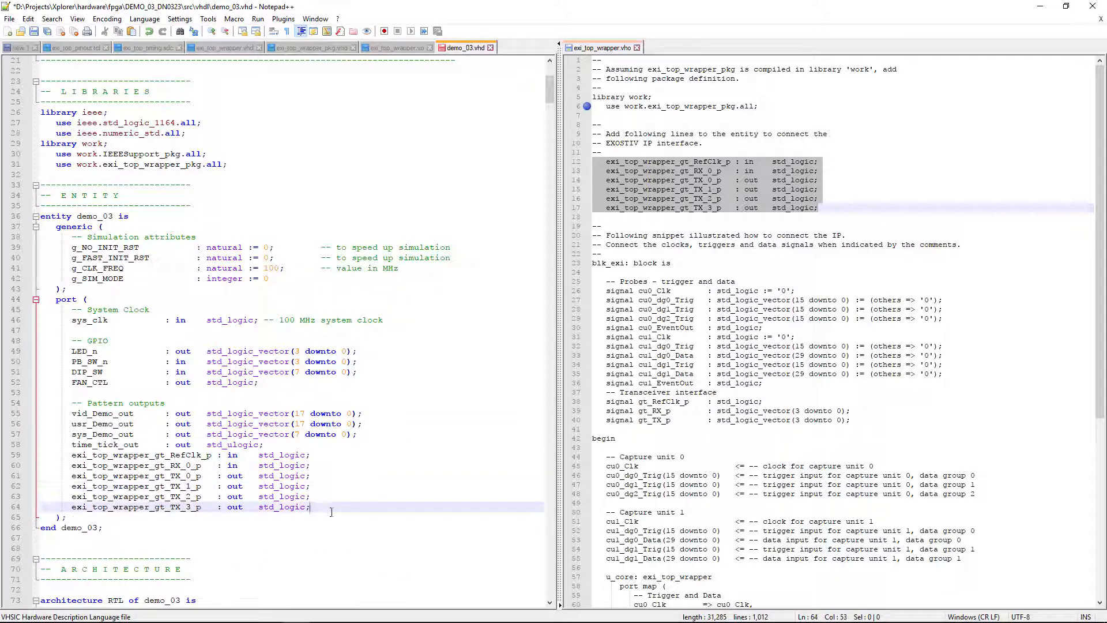
Step: Save the edited design under the new name demo_03_exi_4L.vhd in the vhdl folder
click(9, 19)
click(35, 120)
click(145, 592)
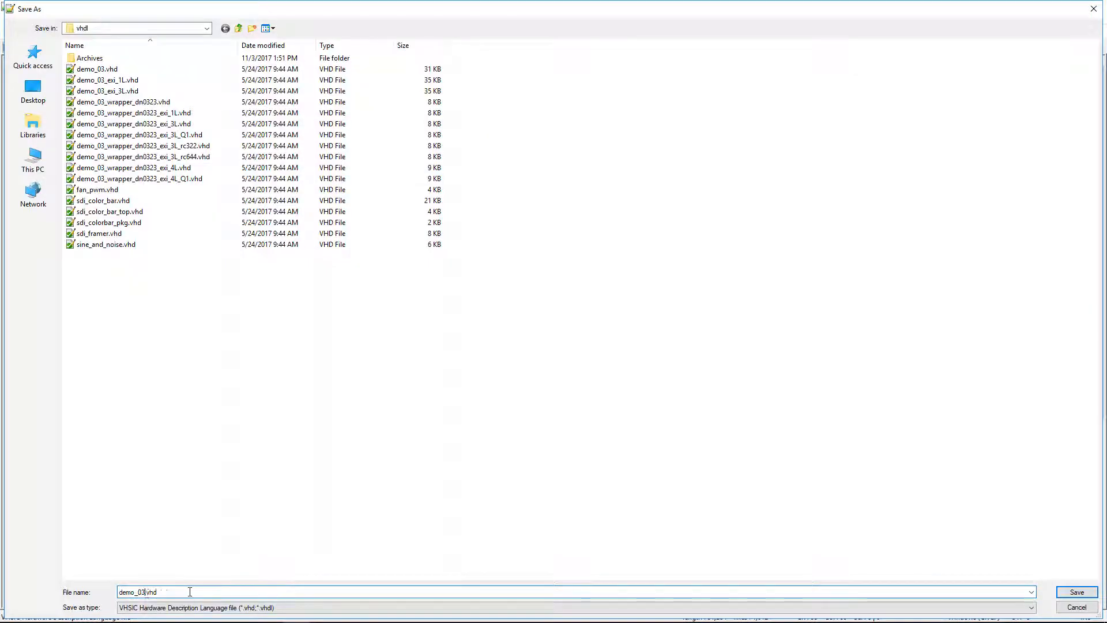
text(_exi_4L)
key(Return)
Step: Copy the whole blk_exi block, from "blk_exi: block is" to "end block blk_exi;", from exi_top_wrapper.vho
click(647, 245)
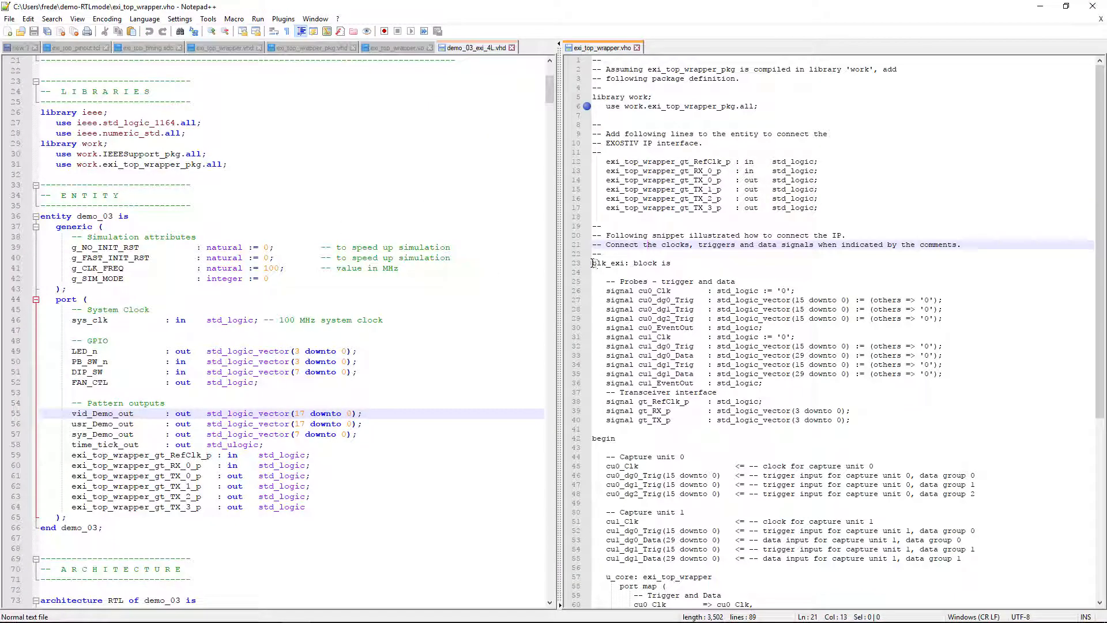
drag(592, 264, 679, 577)
right_click(685, 139)
click(710, 161)
Step: Add the comment "-- EXOSTIV IP instance" under a dashed comment line after the blk_freq_rate block in demo_03_exi_4L.vhd
click(124, 372)
drag(549, 93, 551, 582)
click(52, 527)
text(-- )
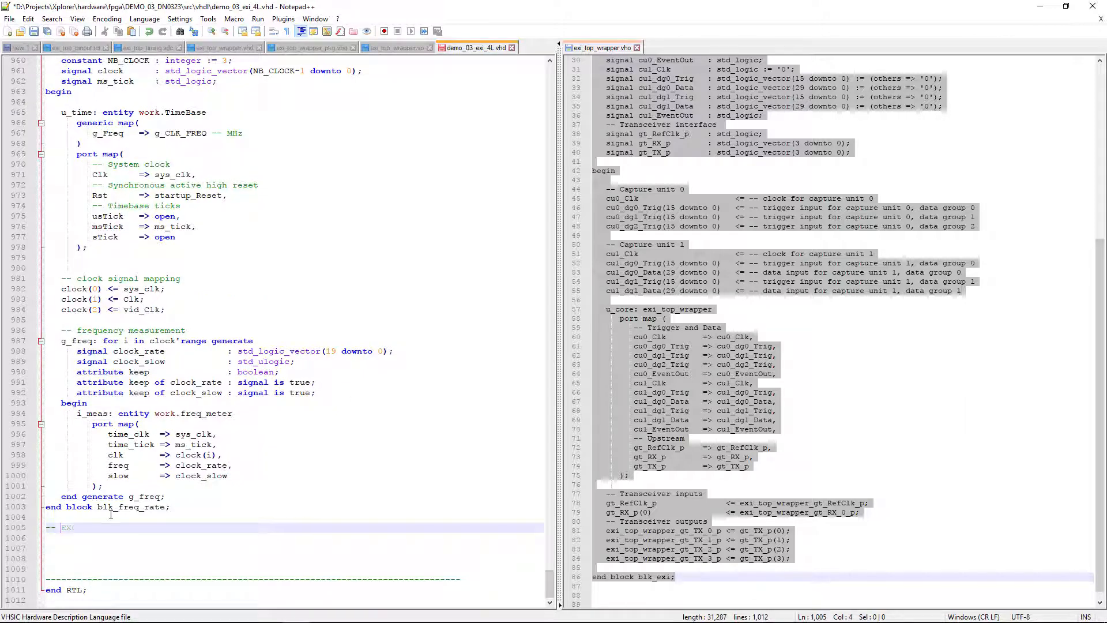
text(EXOSTIV IP instance)
key(Up)
key(Return)
text(--------------------------------------------------------------------------------)
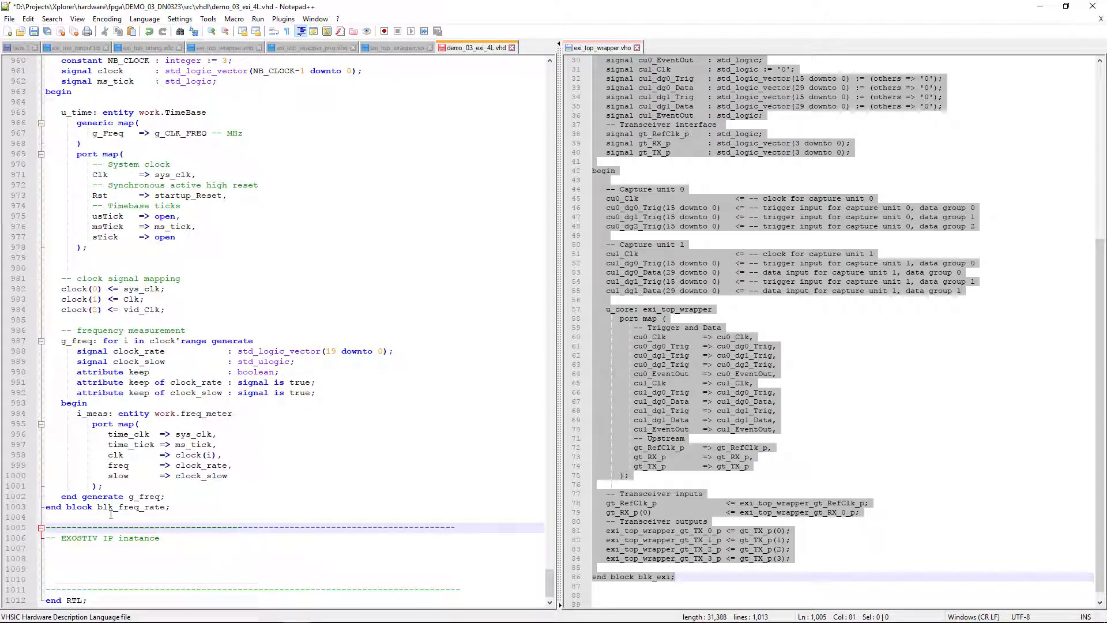
Step: Close the comment header with a second dashed line and paste the blk_exi block below it
key(Down)
key(Return)
text(--------------------------------------------------------------------------------)
key(Return)
right_click(55, 558)
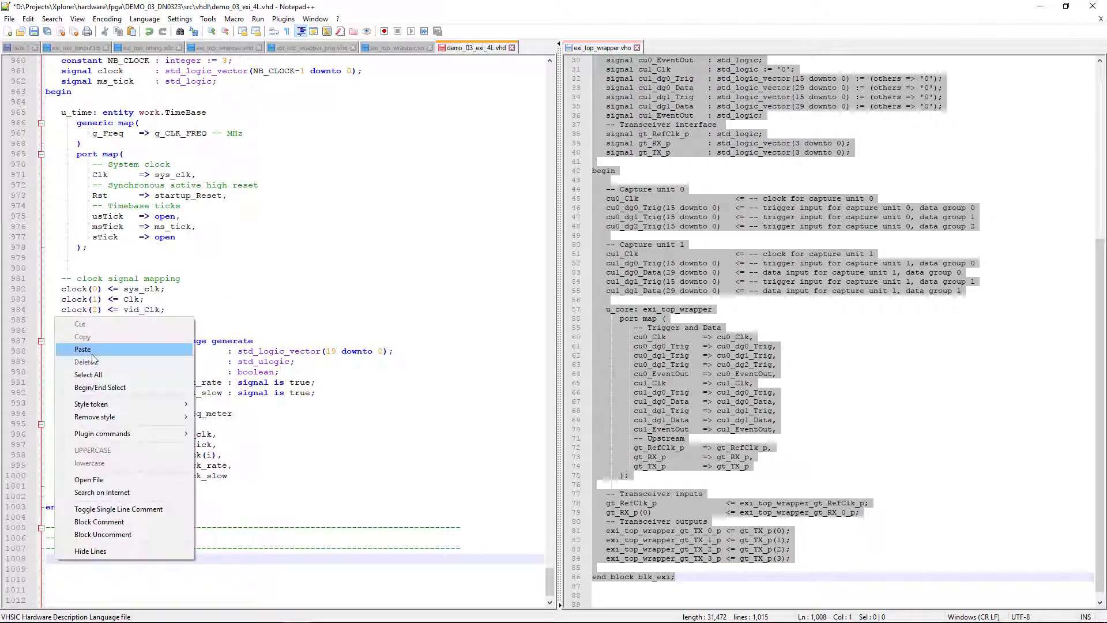
click(83, 350)
Step: Examine the pasted blk_exi block's signal declarations, capture unit assignments and exi_top_wrapper port map
scroll(276, 332, up, 7)
scroll(277, 331, down, 10)
click(50, 183)
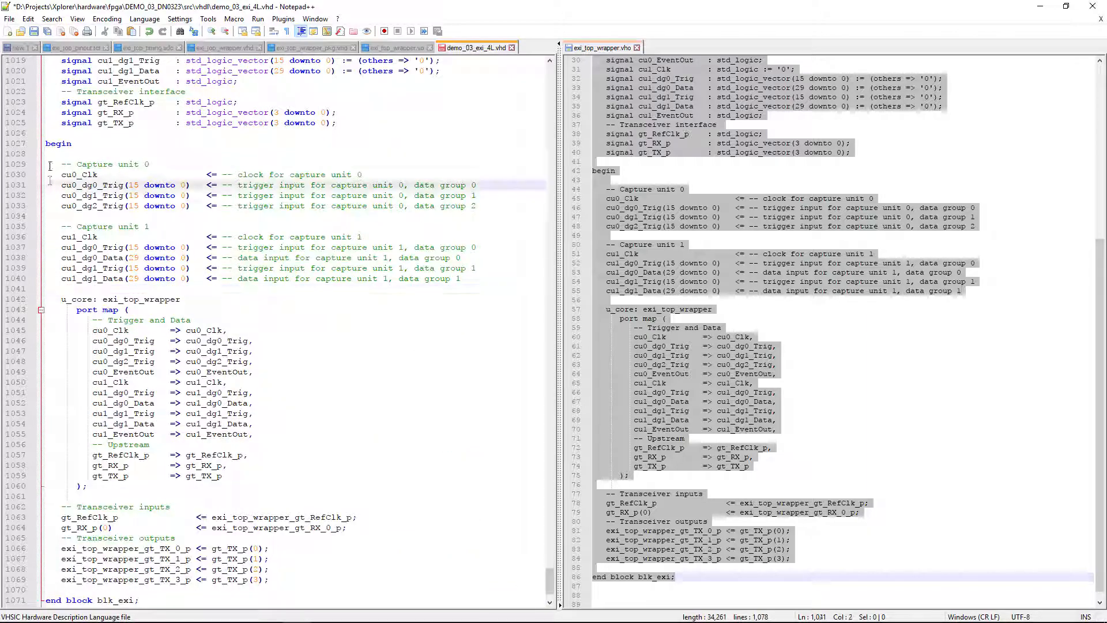
click(51, 166)
click(258, 175)
click(199, 340)
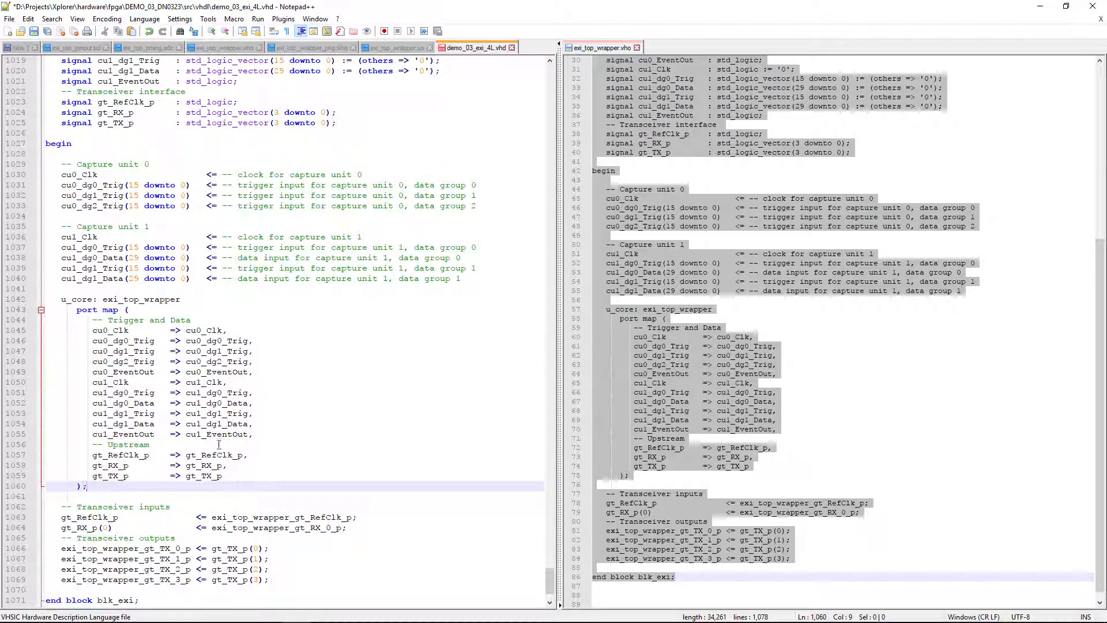
scroll(242, 173, up, 3)
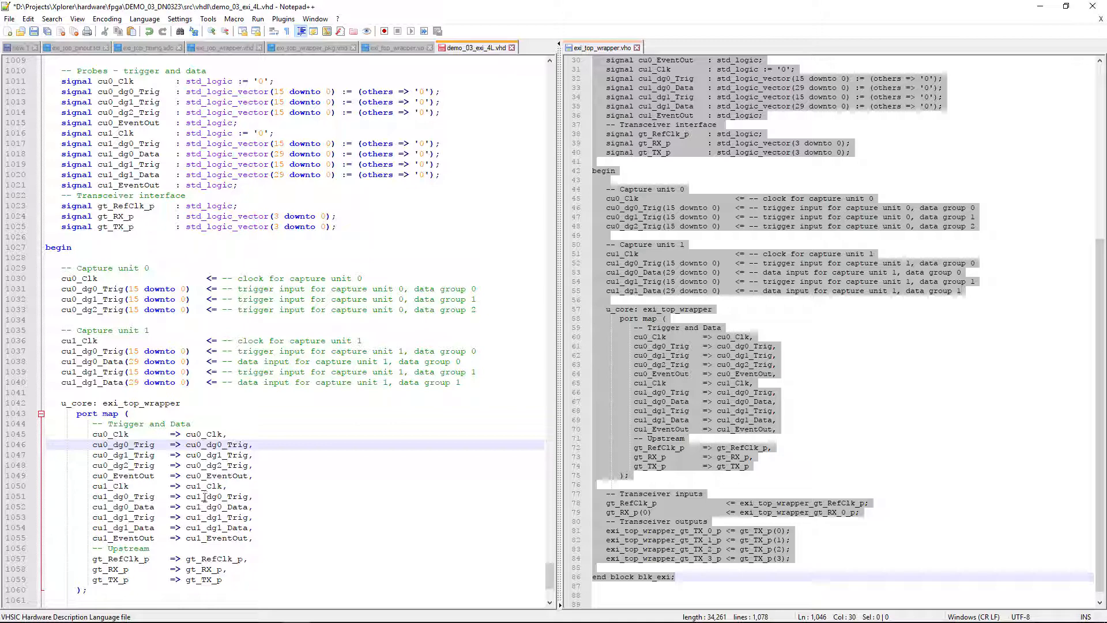
scroll(226, 434, down, 3)
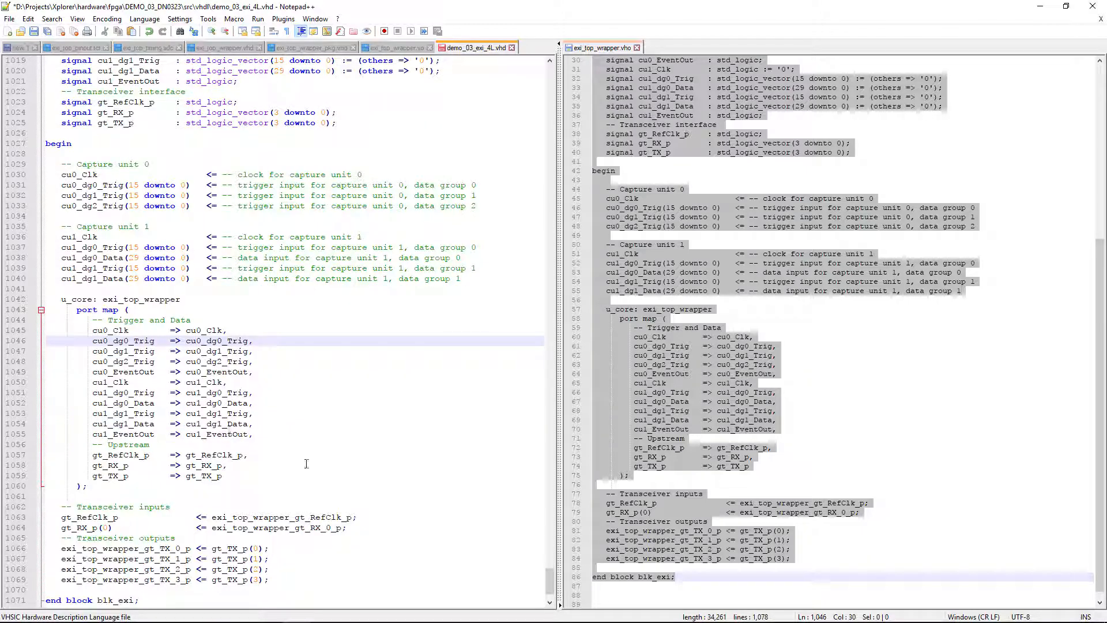
scroll(271, 490, up, 3)
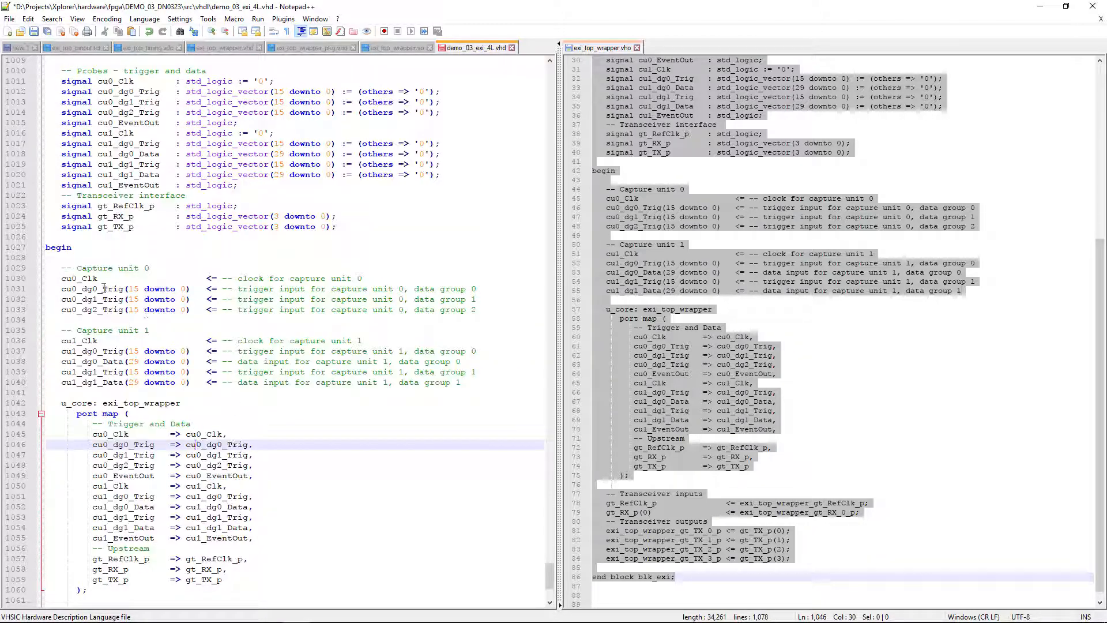
Step: Replace the template's Capture unit 0 and 1 assignments in blk_exi with the completed signal connections from the "new 1" document
drag(53, 259, 53, 389)
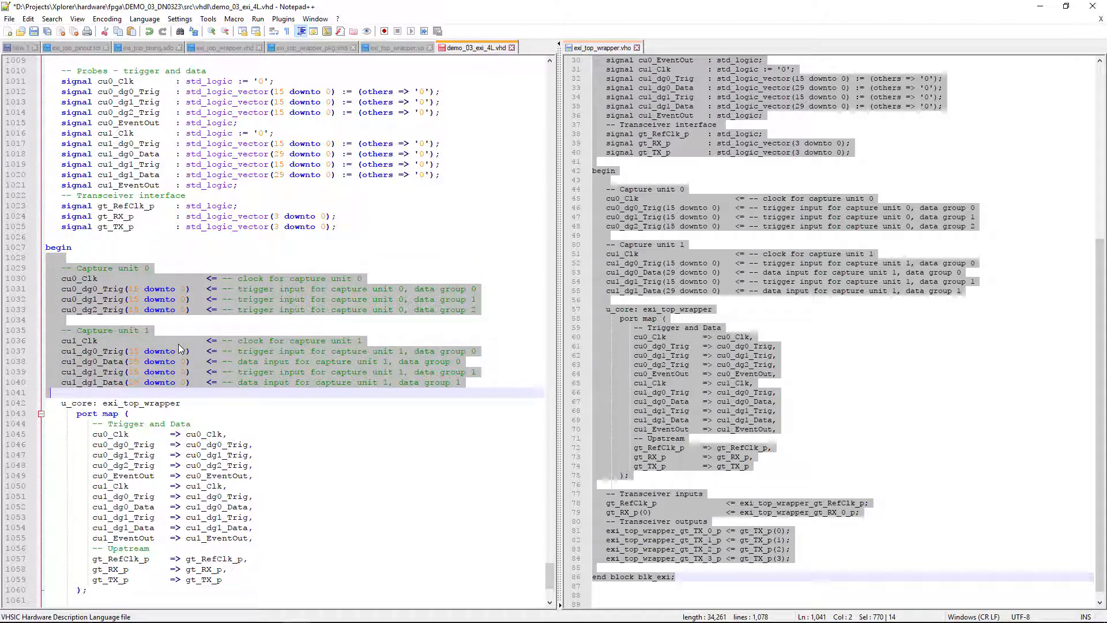
key(Delete)
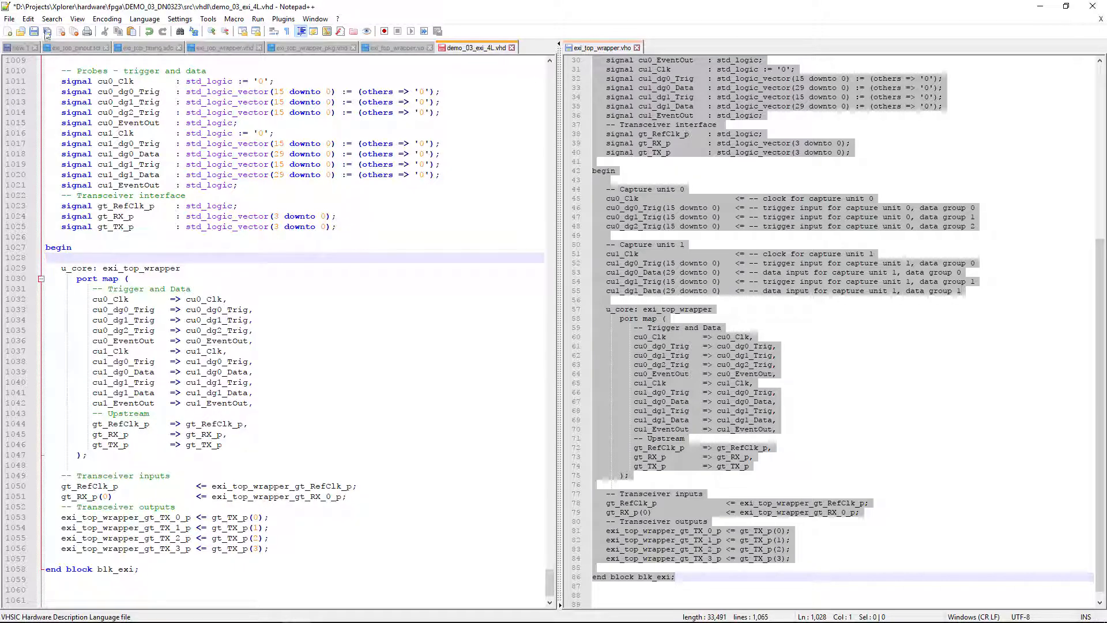
click(17, 48)
key(ctrl+a)
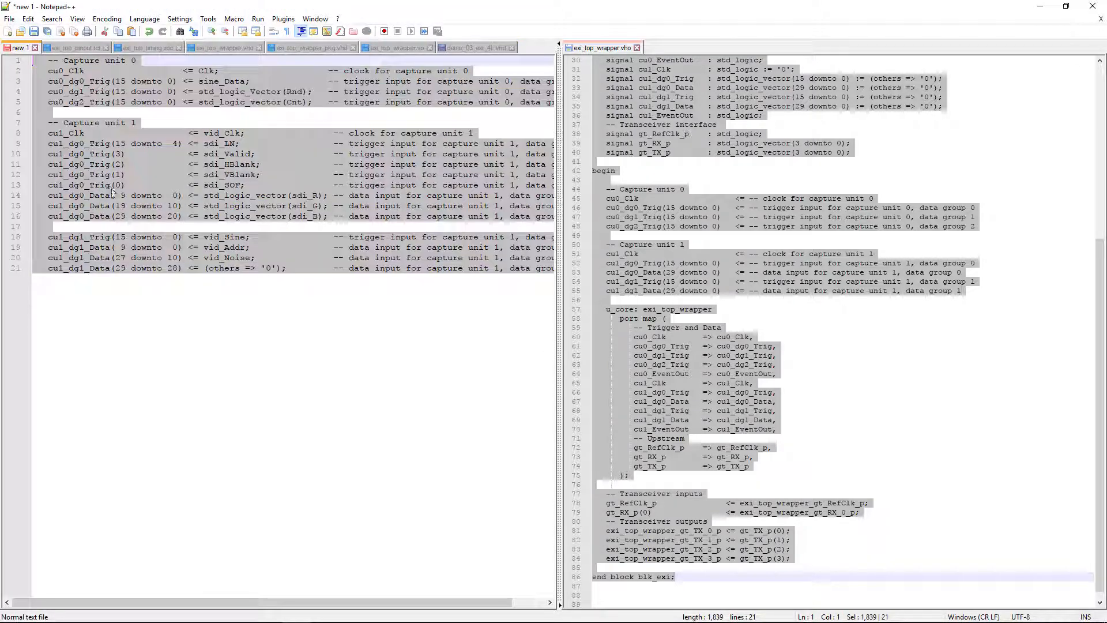
click(480, 46)
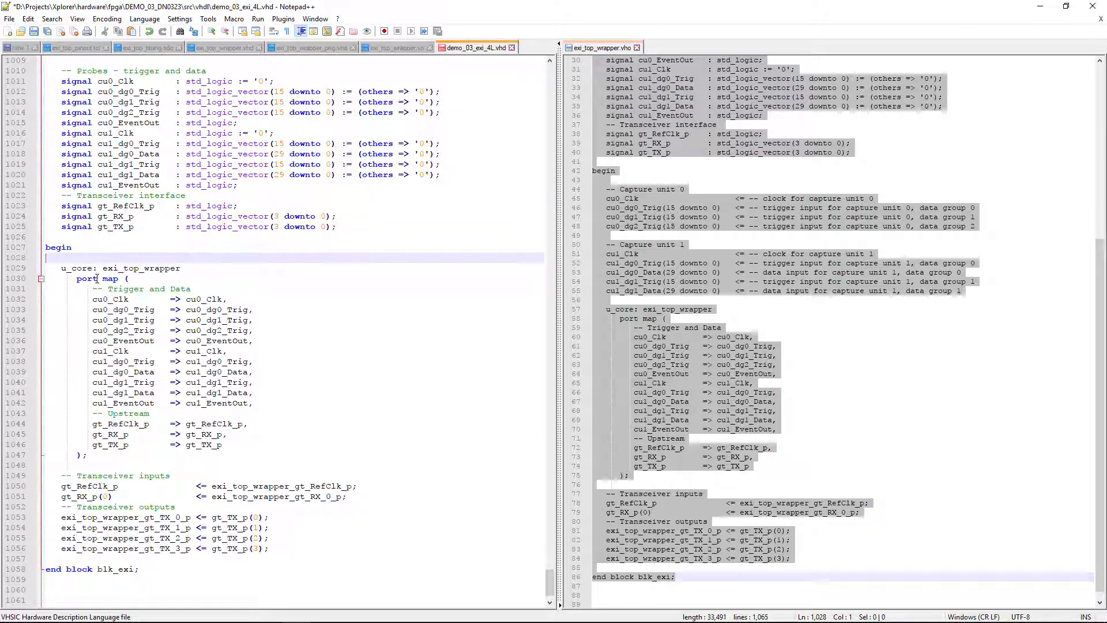
key(ctrl+v)
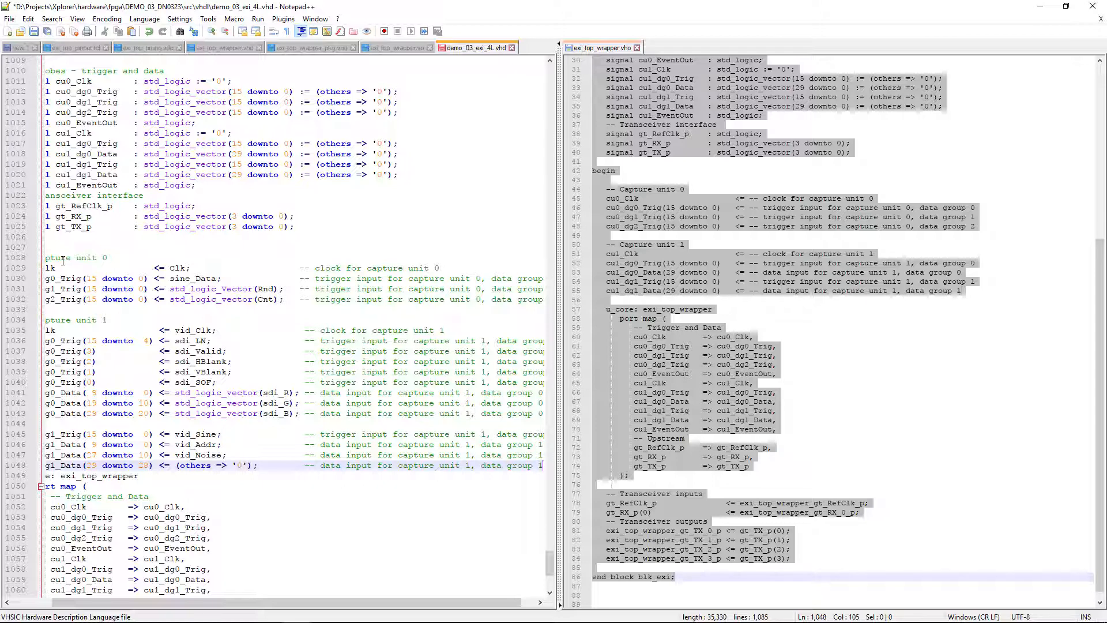
key(Home)
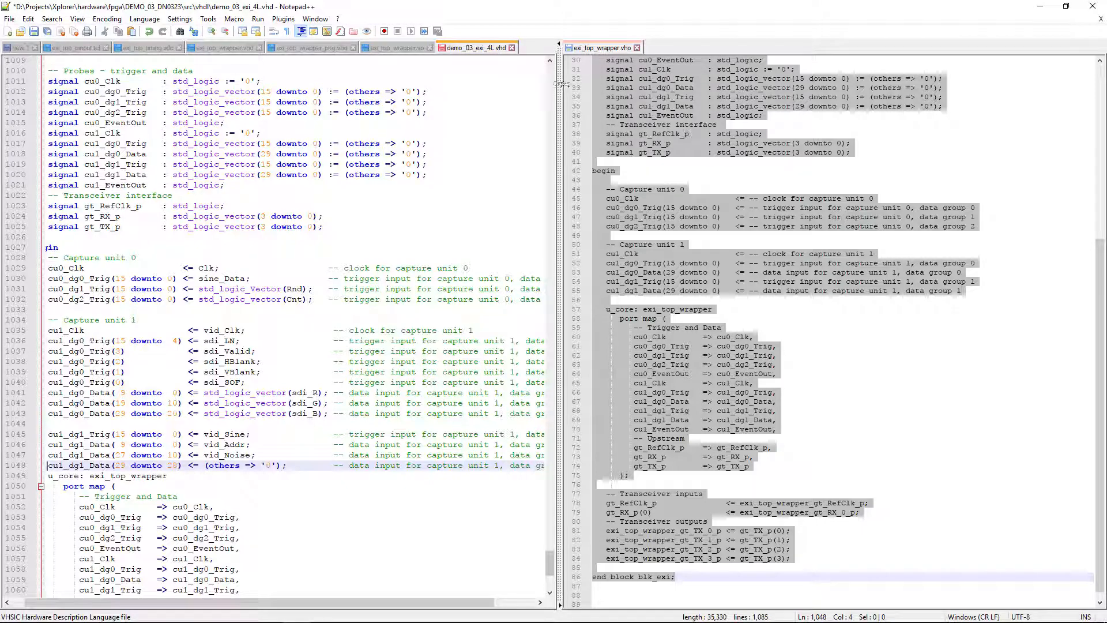
Step: Widen the demo_03_exi_4L.vhd view and insert a blank line above the "u_core: exi_top_wrapper" instance
drag(562, 84, 1048, 84)
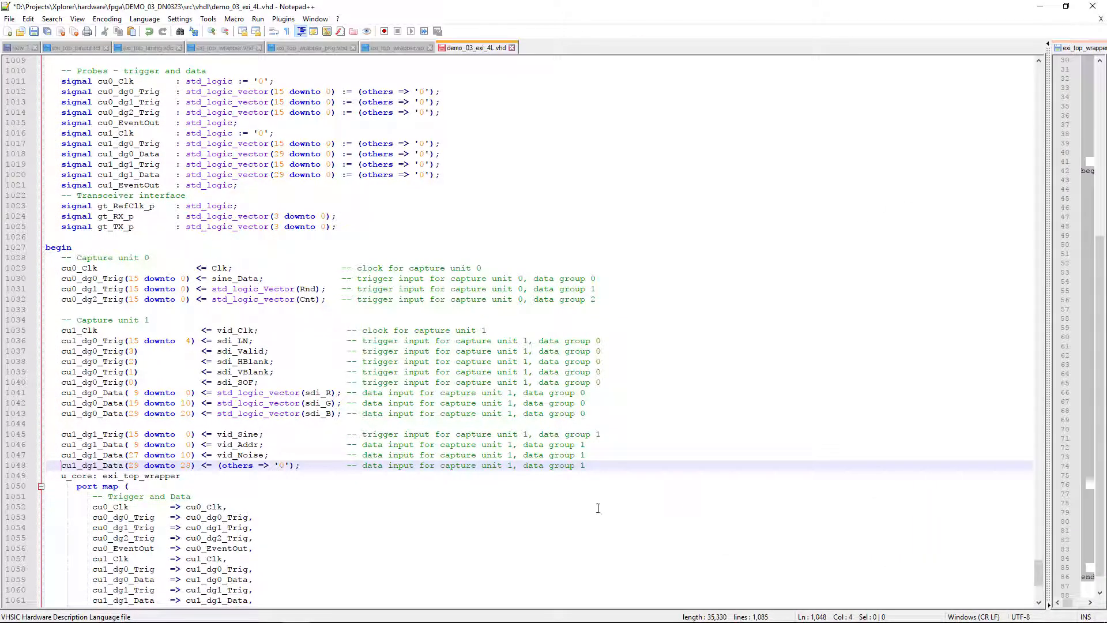
click(447, 445)
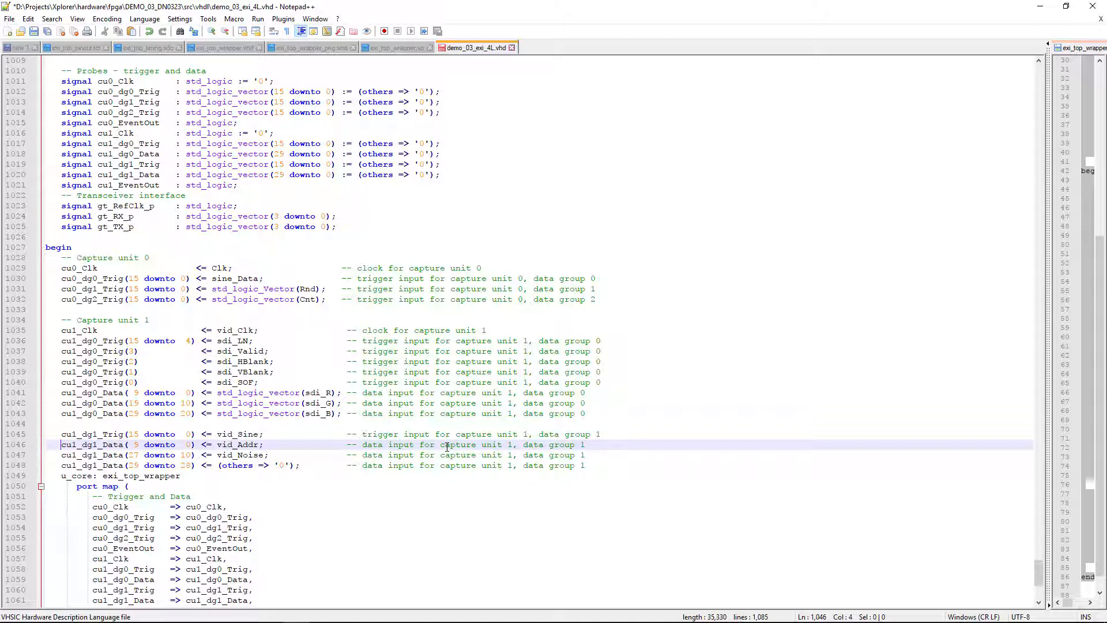
key(Up)
key(Up)
key(Up)
key(Up)
key(Down)
key(Down)
key(Down)
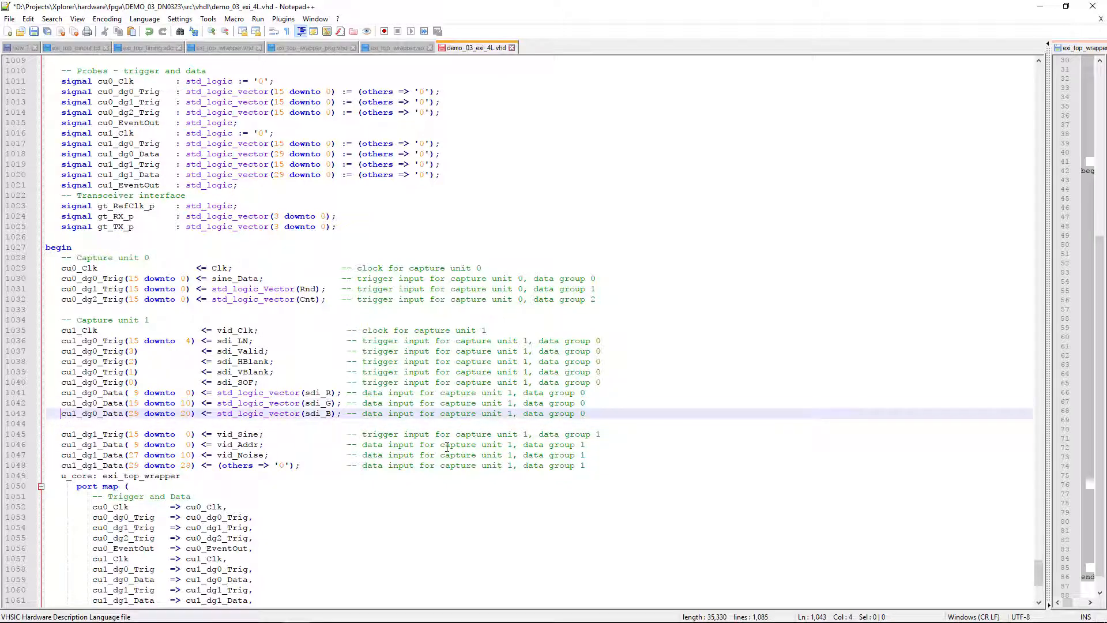
key(Down)
key(Down)
key(Down)
key(Down)
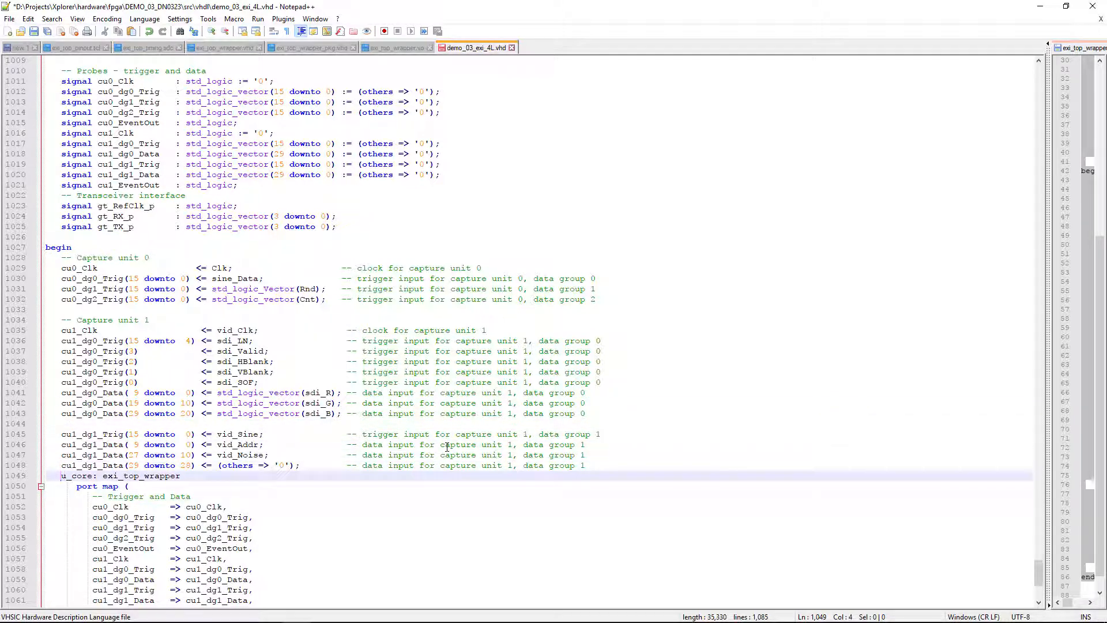
key(Return)
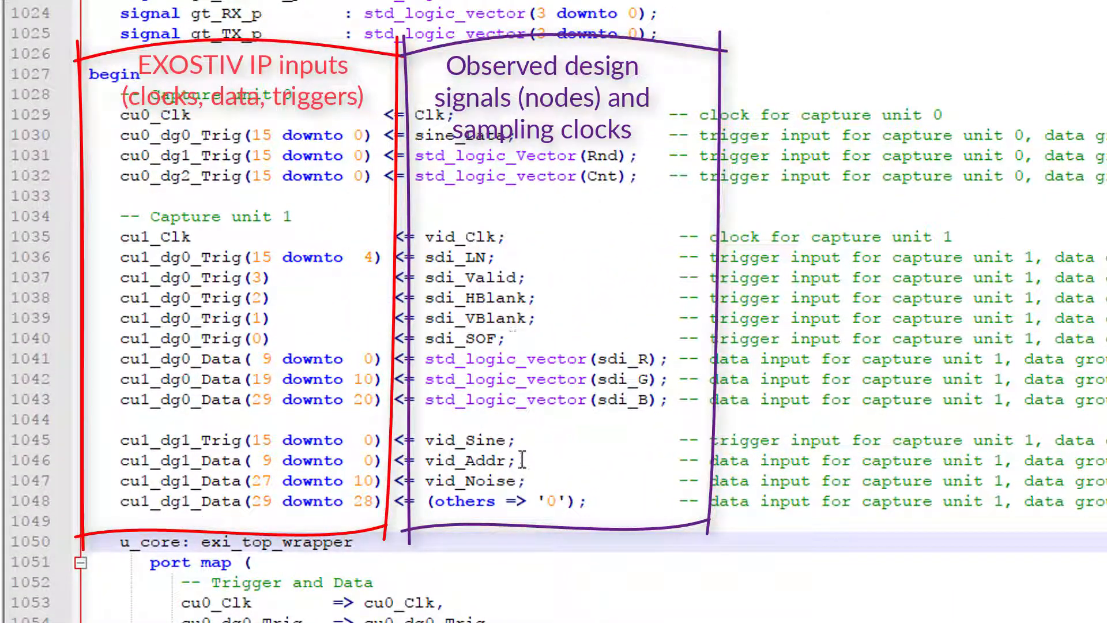
Step: Copy the demo-RTLmode folder path in File Explorer and return to the Files page of the Quartus project settings
click(605, 499)
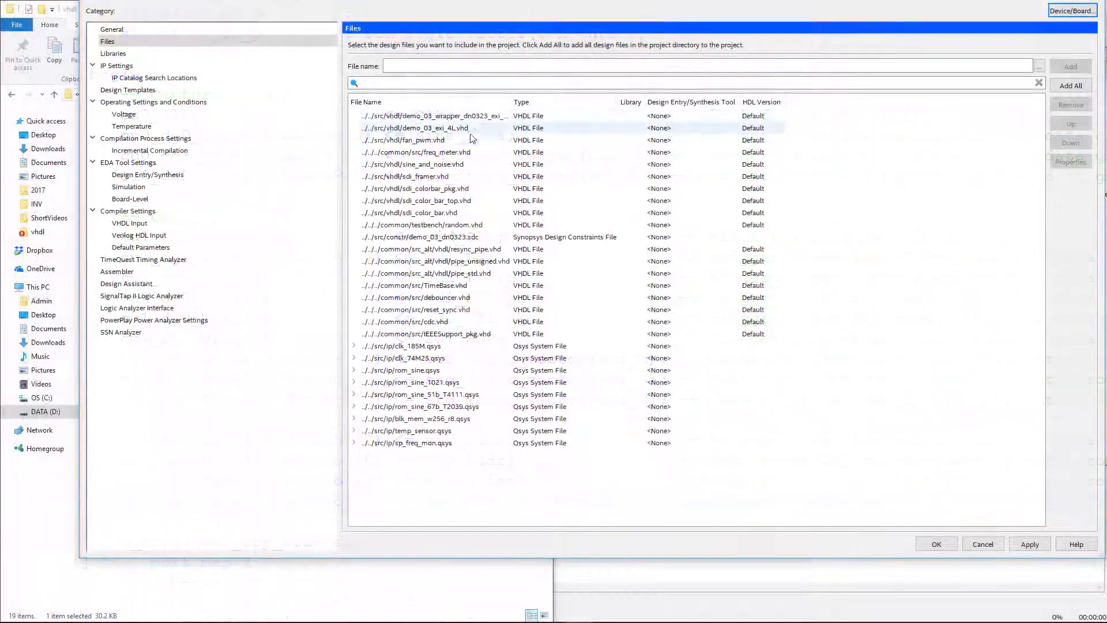
mouse_move(218, 617)
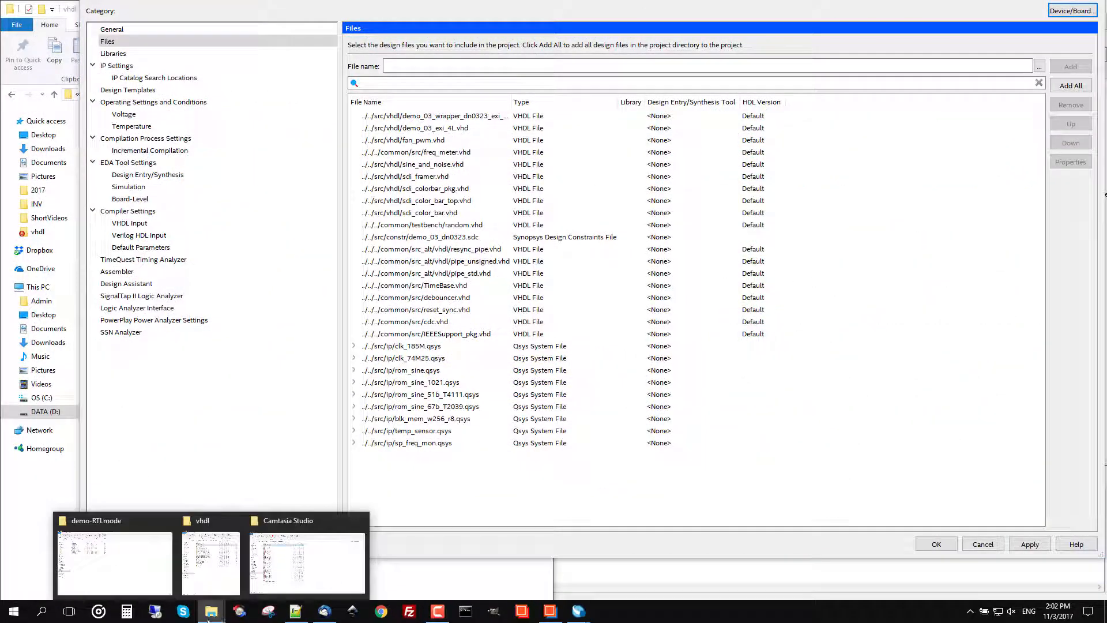
click(116, 554)
right_click(284, 92)
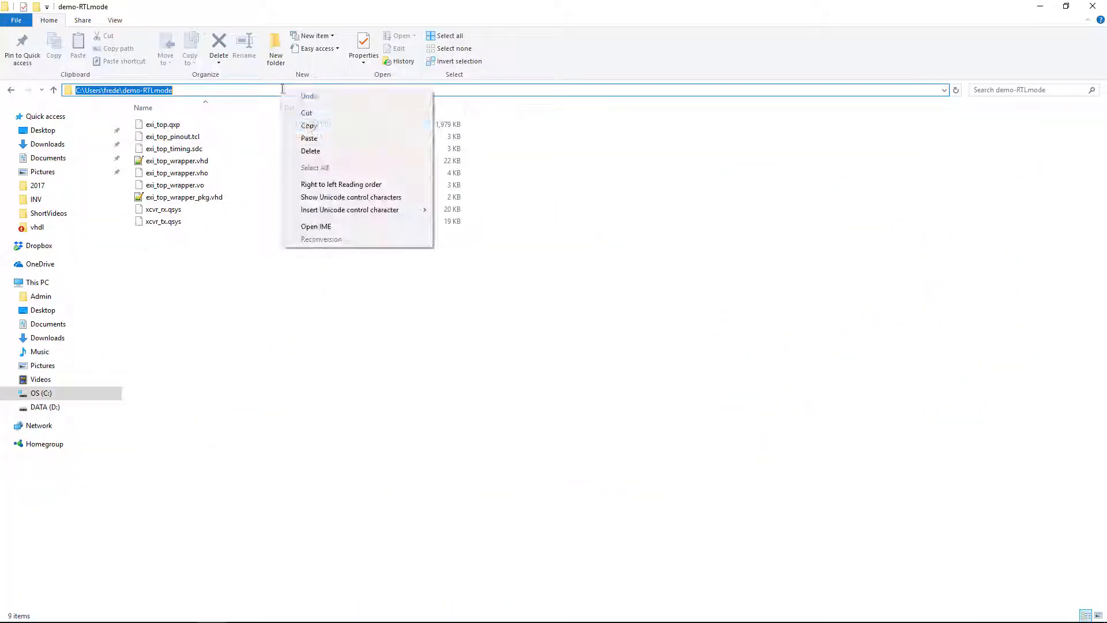
click(323, 122)
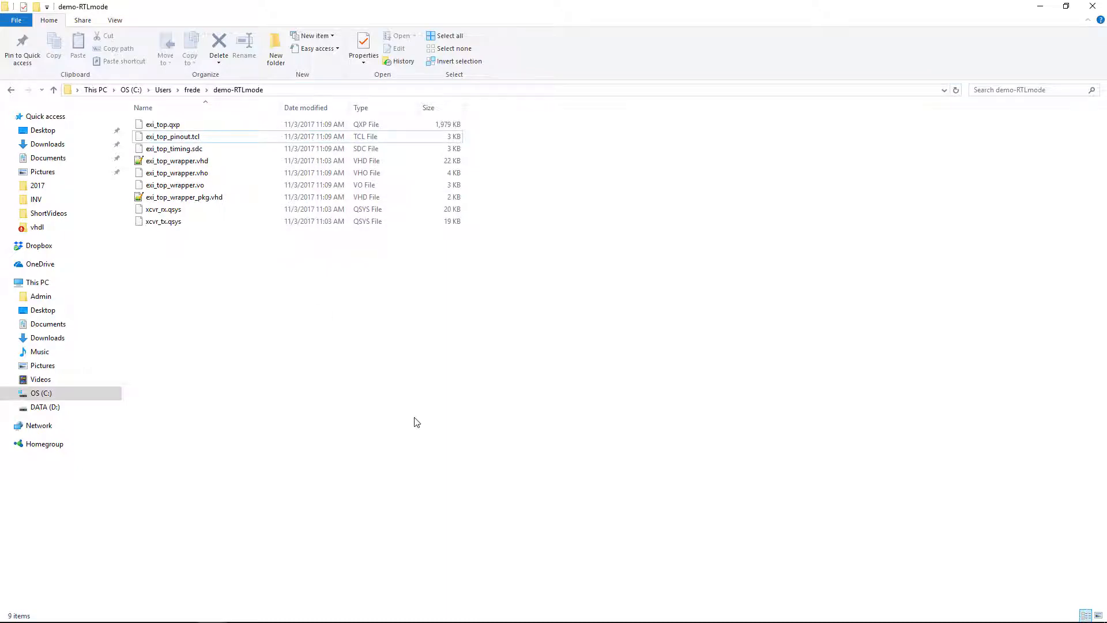
mouse_move(578, 612)
click(643, 542)
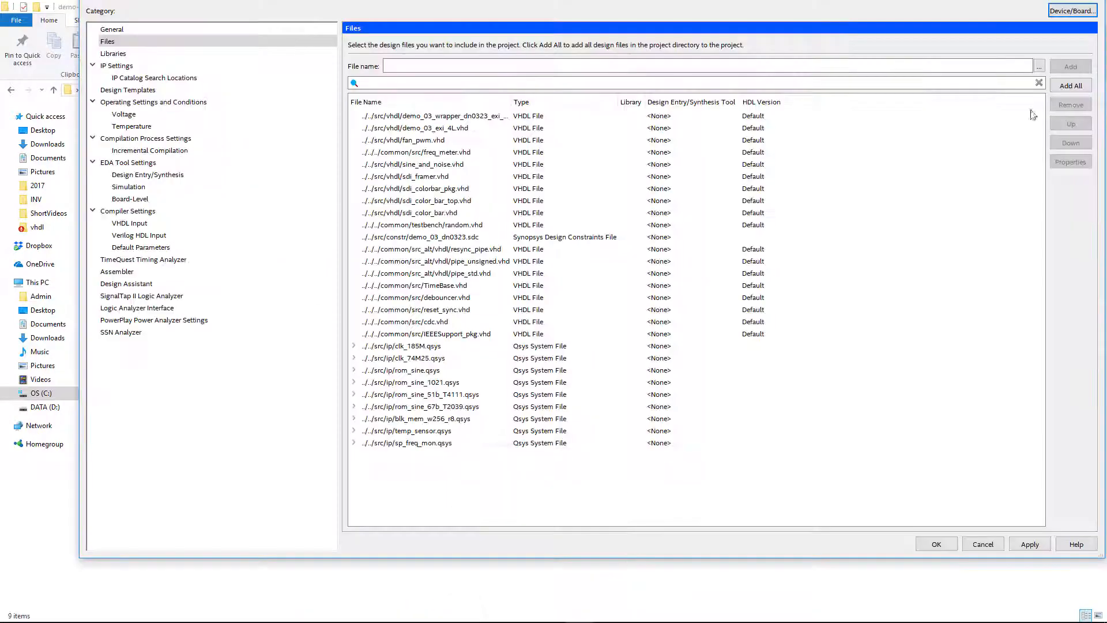
Step: Browse for project files in the copied demo-RTLmode folder, listing all file types
click(1039, 65)
key(ctrl+v)
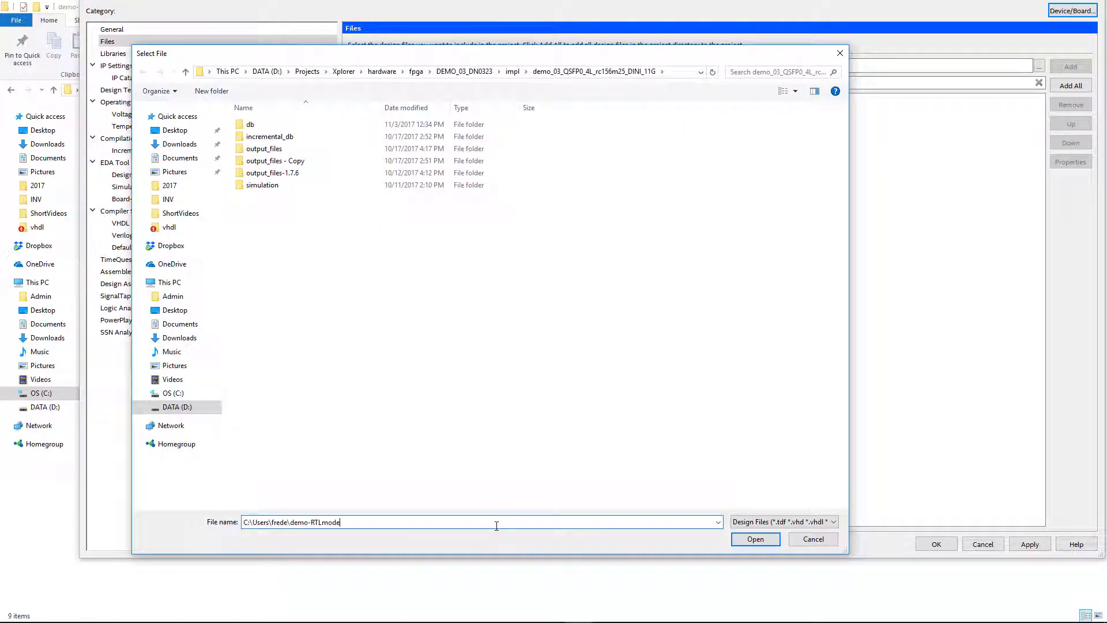
click(756, 541)
click(773, 522)
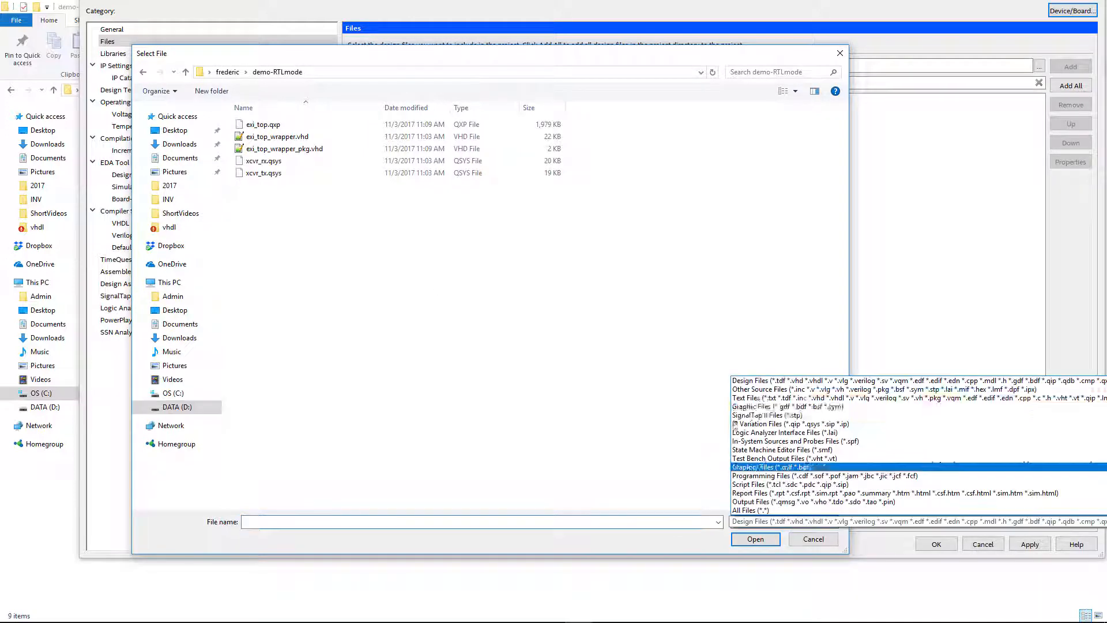
click(754, 510)
Step: Add exi_top.qxp, exi_top_pinout.tcl, exi_top_timing.sdc, exi_top_wrapper.vhd, exi_top_wrapper_pkg.vhd, xcvr_rx.qsys and xcvr_tx.qsys to the project files
click(263, 124)
ctrl+click(273, 137)
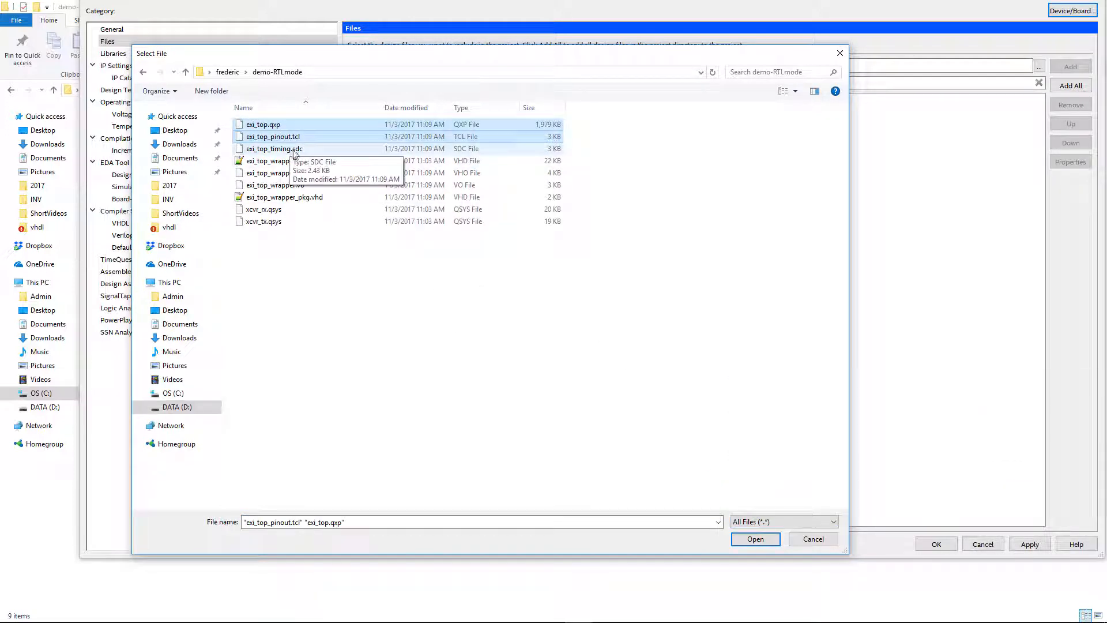
ctrl+click(294, 151)
ctrl+click(277, 161)
ctrl+click(284, 197)
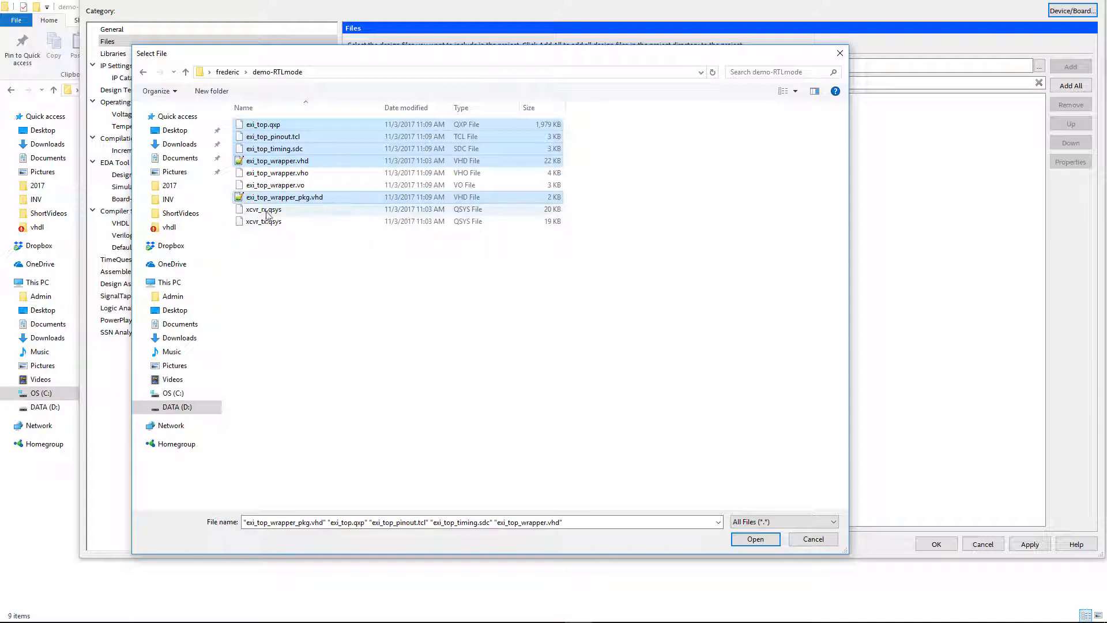
ctrl+click(265, 210)
ctrl+click(264, 222)
click(771, 538)
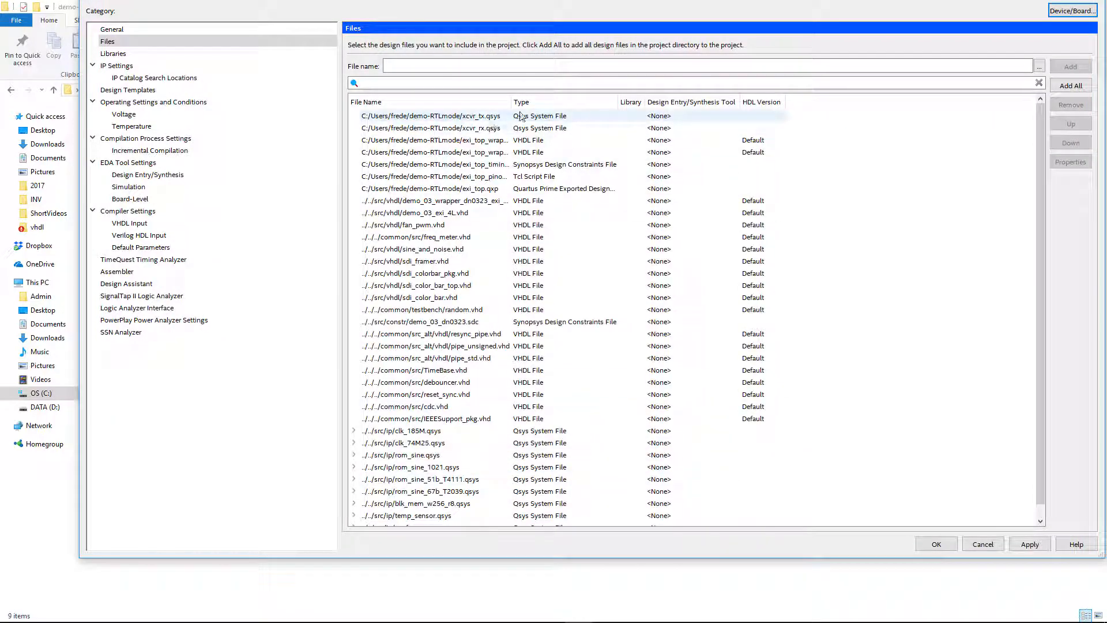
Step: Widen the File Name column to show full file names and move exi_top.qxp to the first place in the project file list
drag(510, 102, 581, 102)
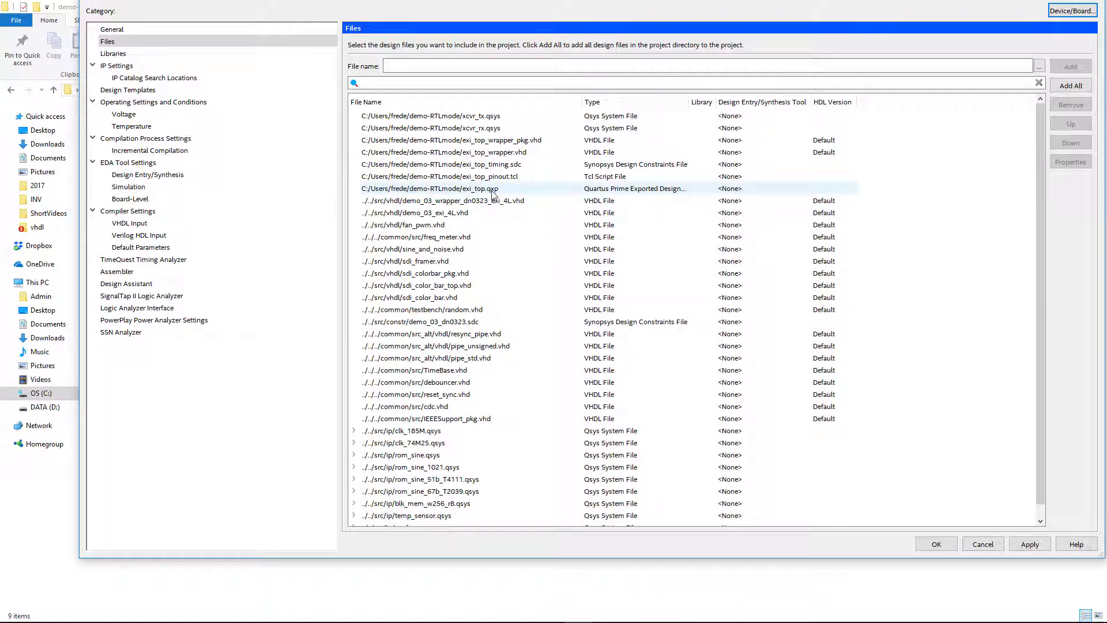
click(492, 190)
click(1080, 126)
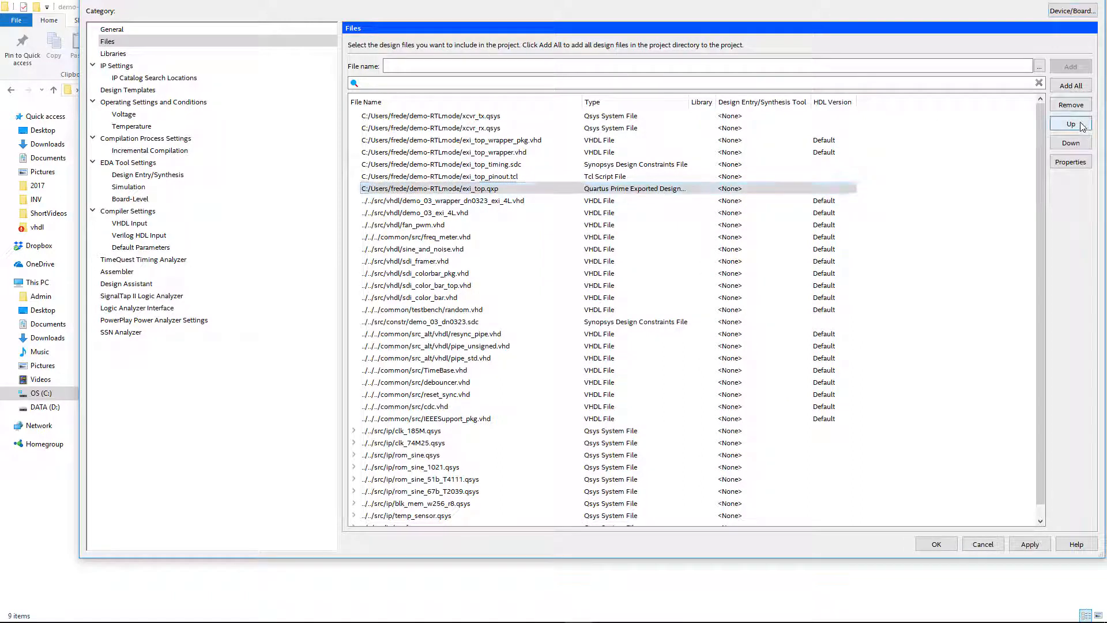
click(1080, 126)
click(1081, 126)
click(1080, 125)
click(1080, 126)
click(1081, 125)
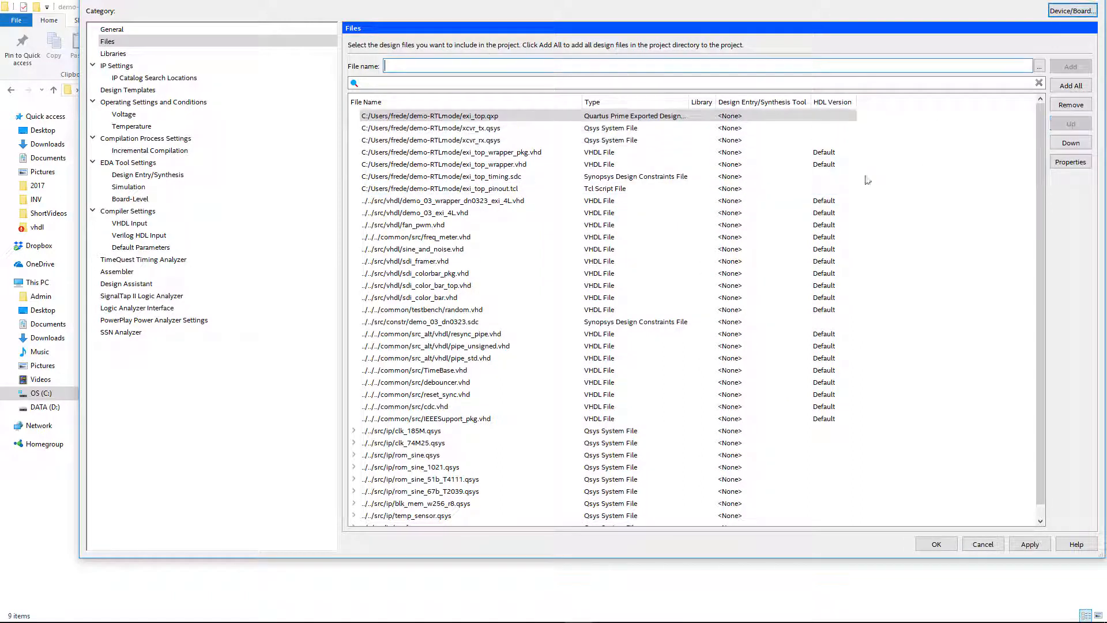
Step: Reorder the project files so exi_top_wrapper_pkg.vhd comes first and exi_top_wrapper.vhd second, ahead of exi_top.qxp
click(523, 153)
click(1070, 124)
click(1069, 124)
click(1070, 124)
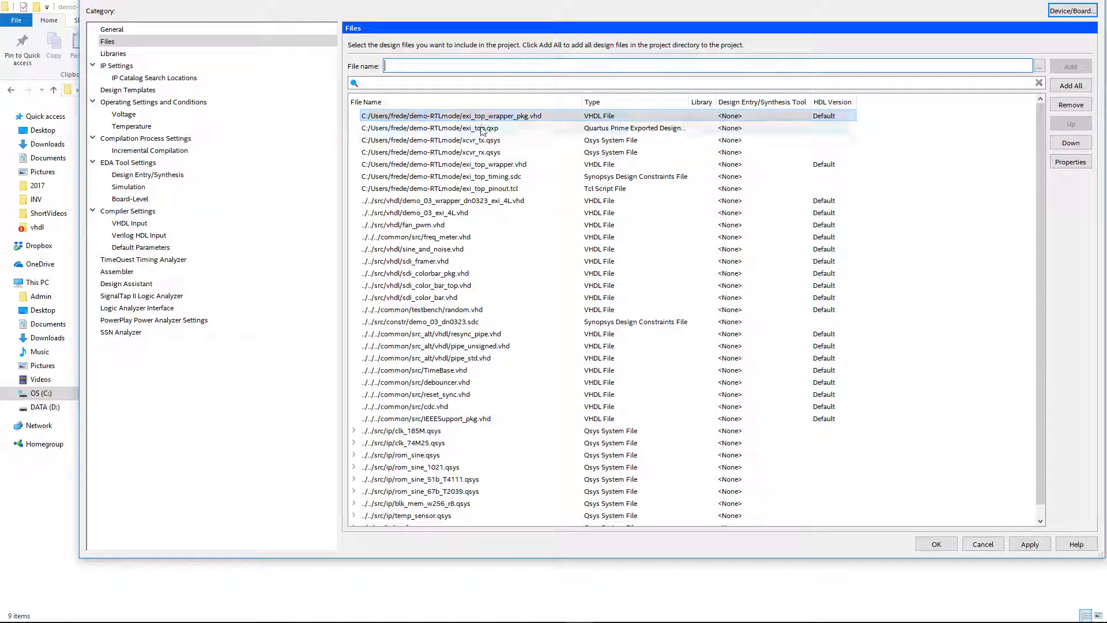
click(469, 166)
click(1069, 124)
click(1070, 124)
click(1070, 124)
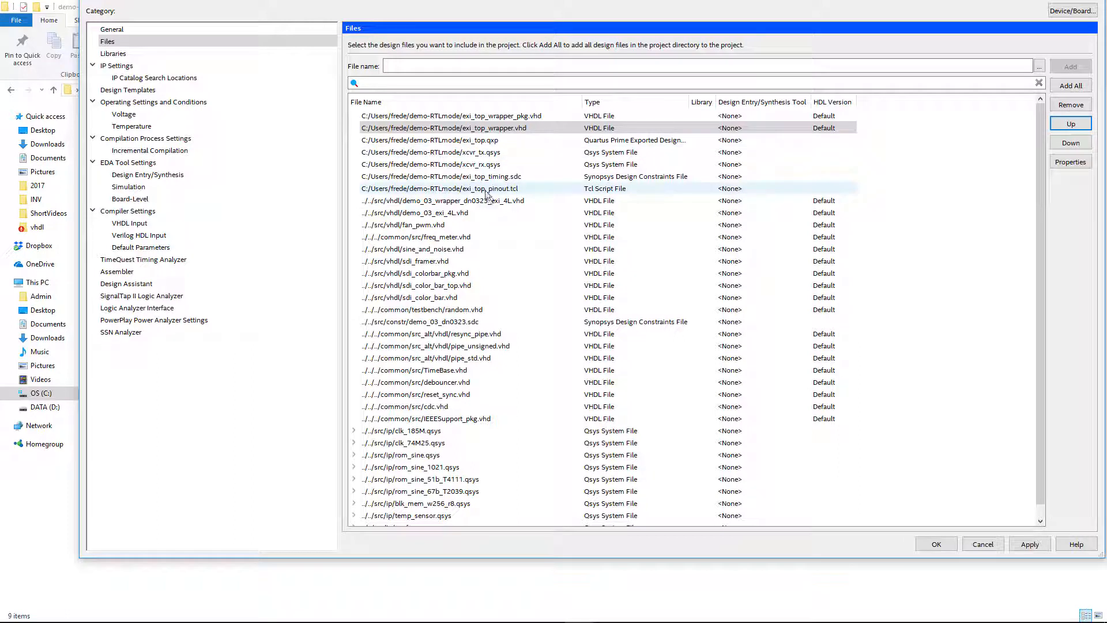
Step: Move the seven demo-RTLmode files together to the end of the project file list, then apply and close the settings
click(482, 189)
key(shift+Home)
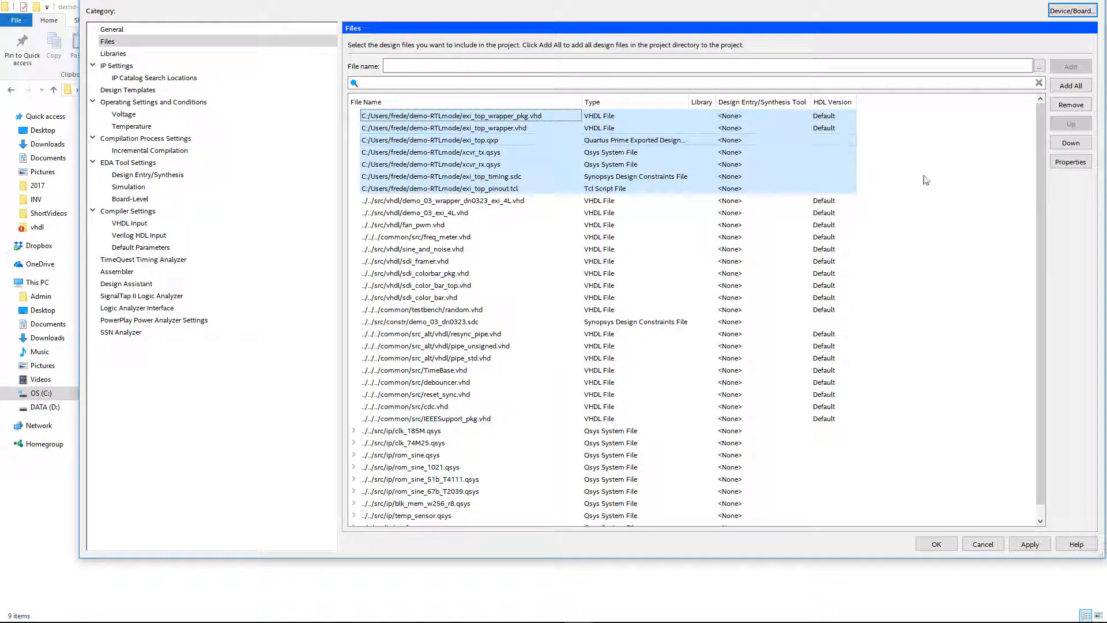
click(1071, 146)
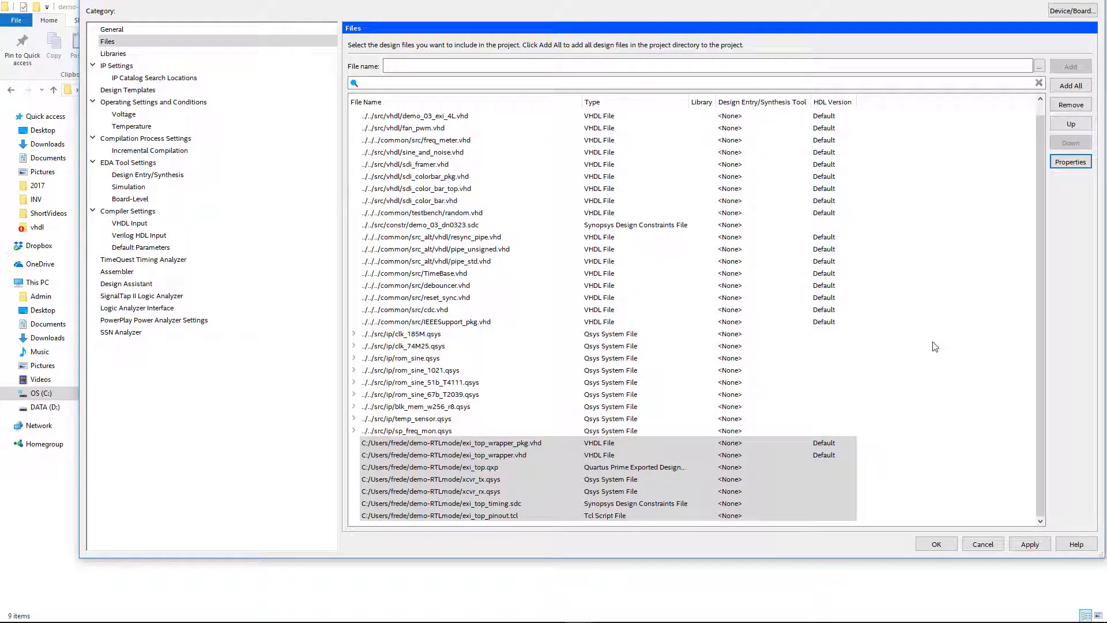
click(1028, 543)
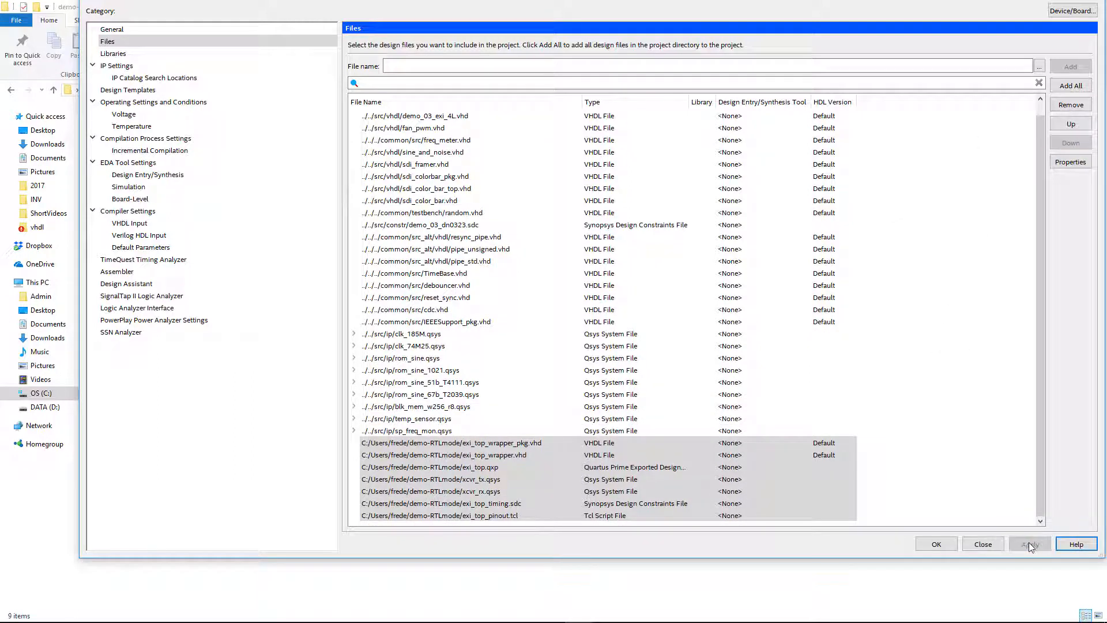
click(940, 544)
Step: Show the compilation tasks in Quartus Prime, start compiling the full demo_03_dn0323 design and enlarge the message area
click(572, 612)
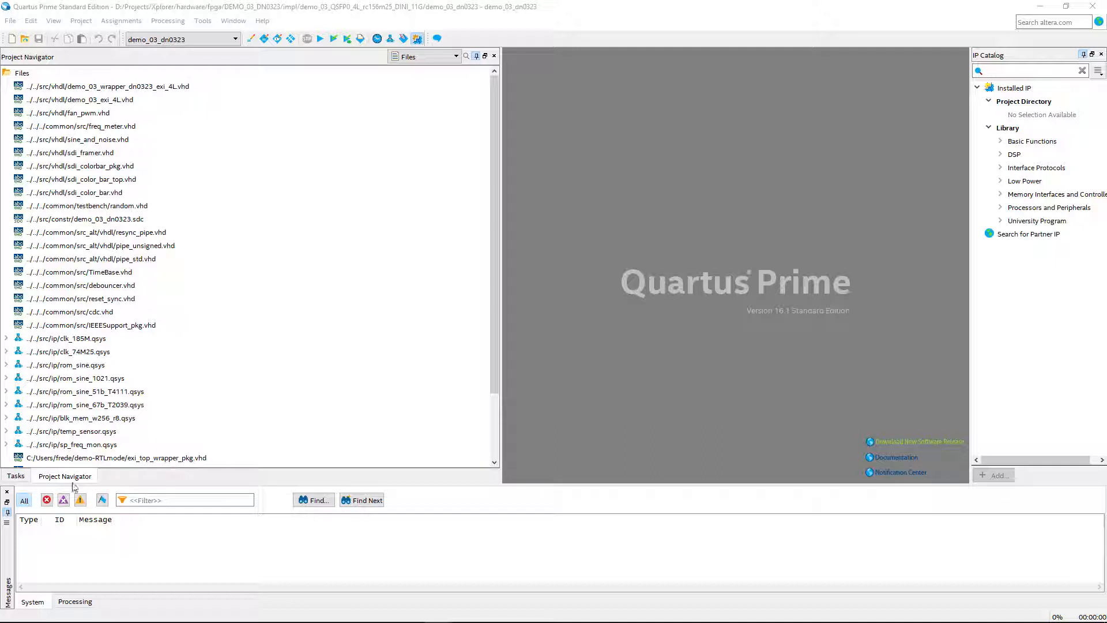
click(15, 476)
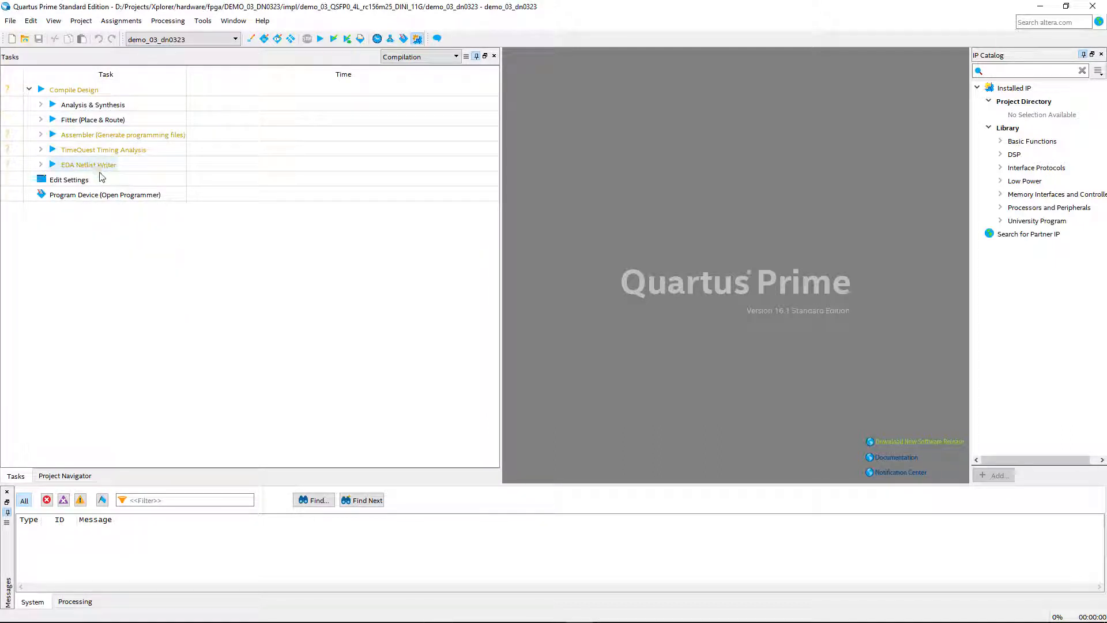
click(320, 38)
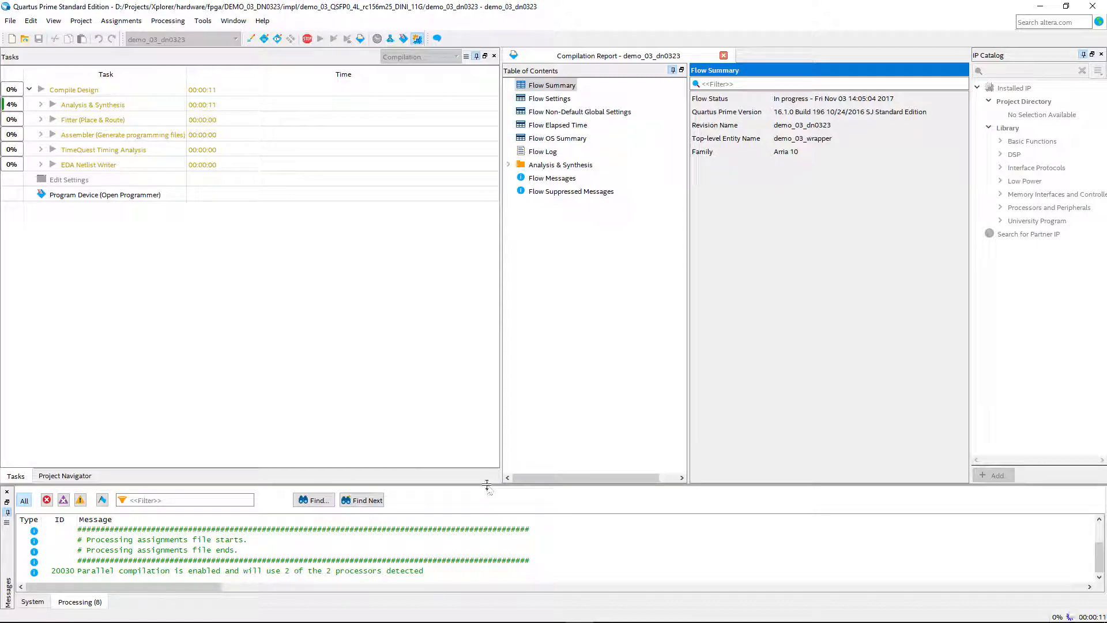
drag(487, 485, 458, 274)
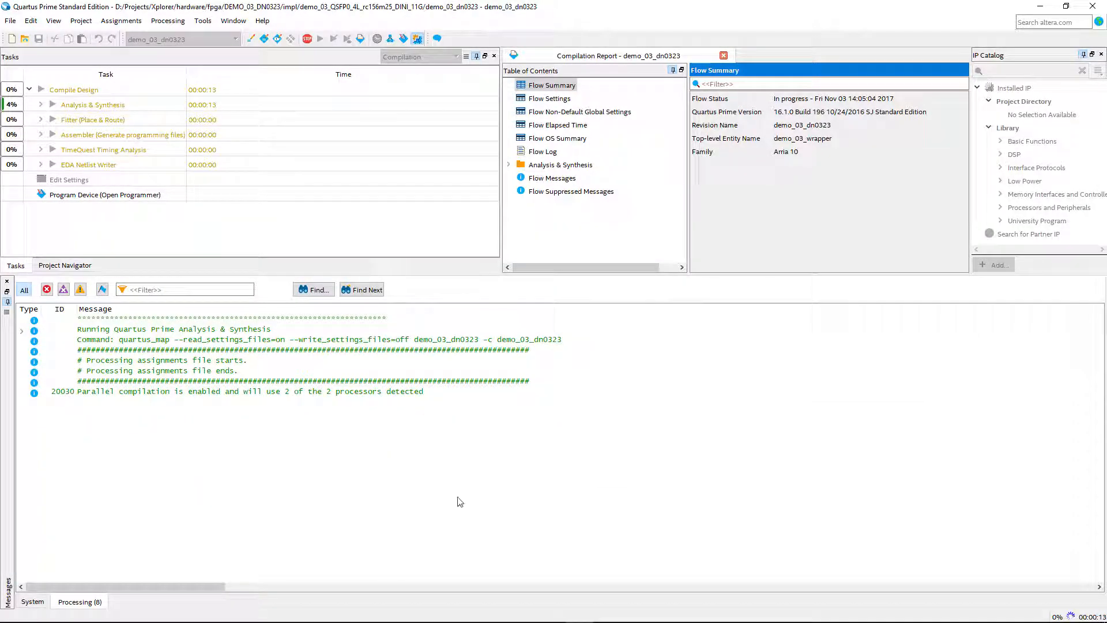